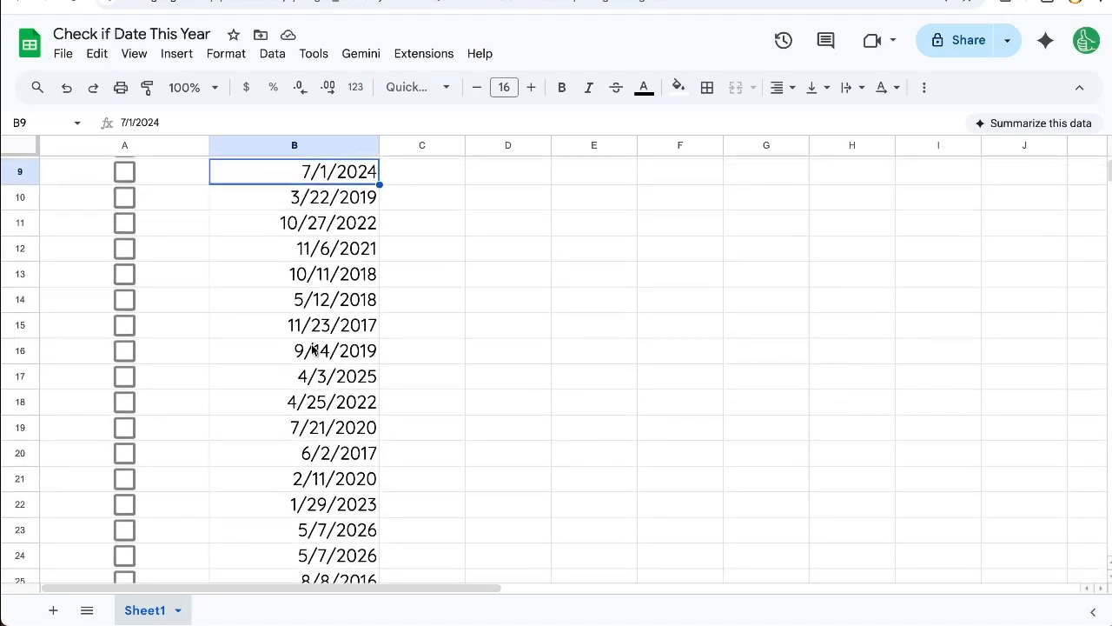
Toggle the checkbox in A2 on and off to examine the TRUE or FALSE value behind it.
{"action": "scroll", "coordinate": [293, 419], "scroll_direction": "up", "scroll_amount": 3}
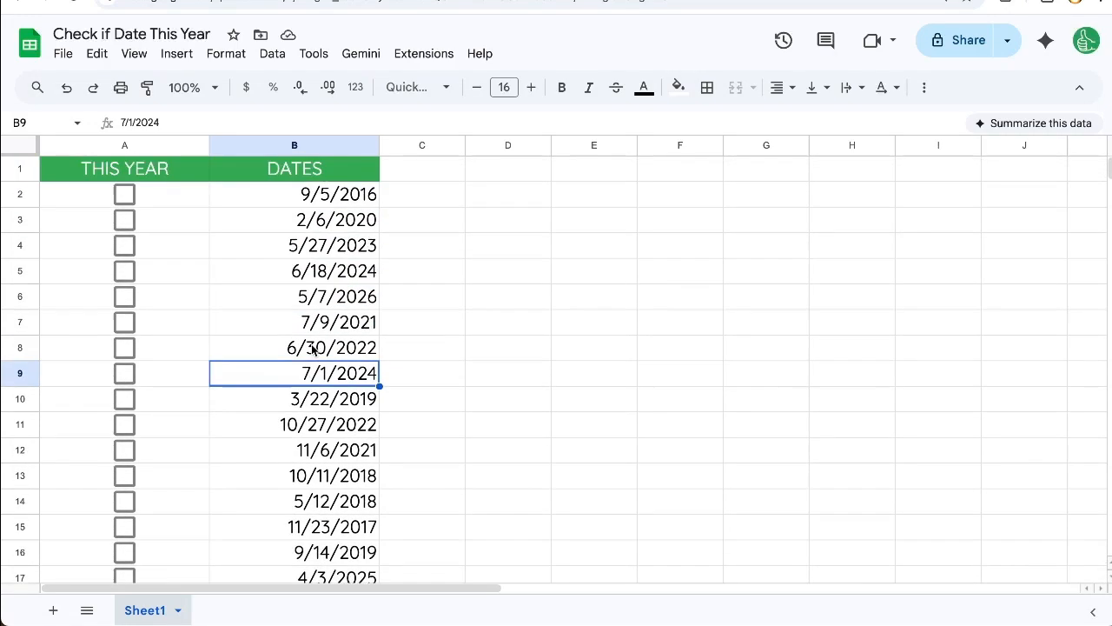
{"action": "left_click", "coordinate": [173, 217]}
{"action": "left_click", "coordinate": [162, 191]}
{"action": "left_click", "coordinate": [129, 198]}
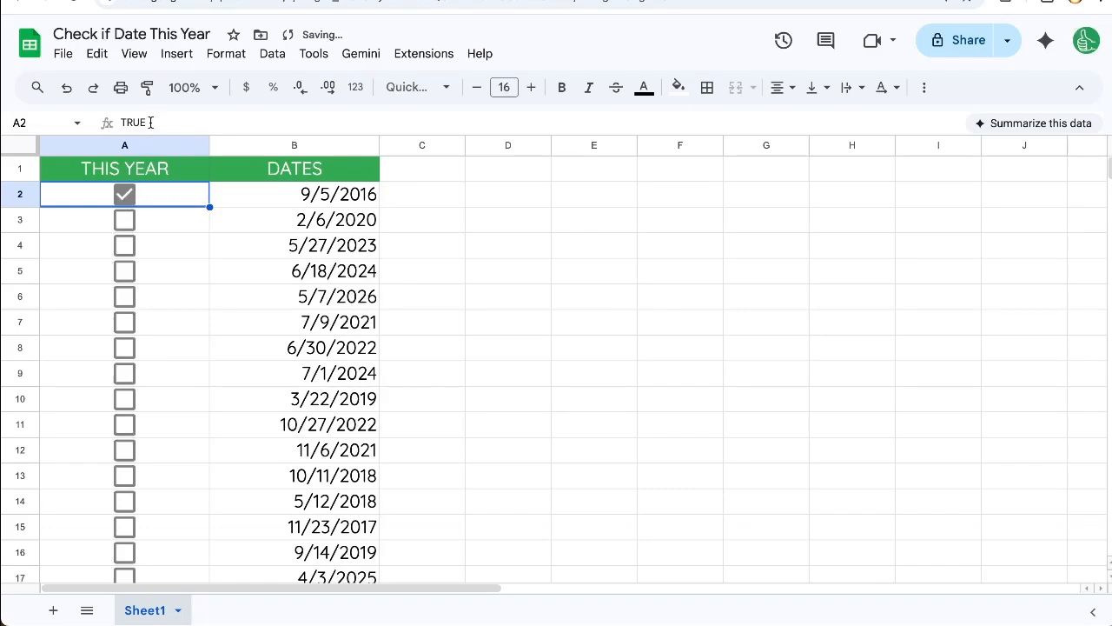
{"action": "left_click", "coordinate": [120, 198]}
{"action": "left_click", "coordinate": [159, 122]}
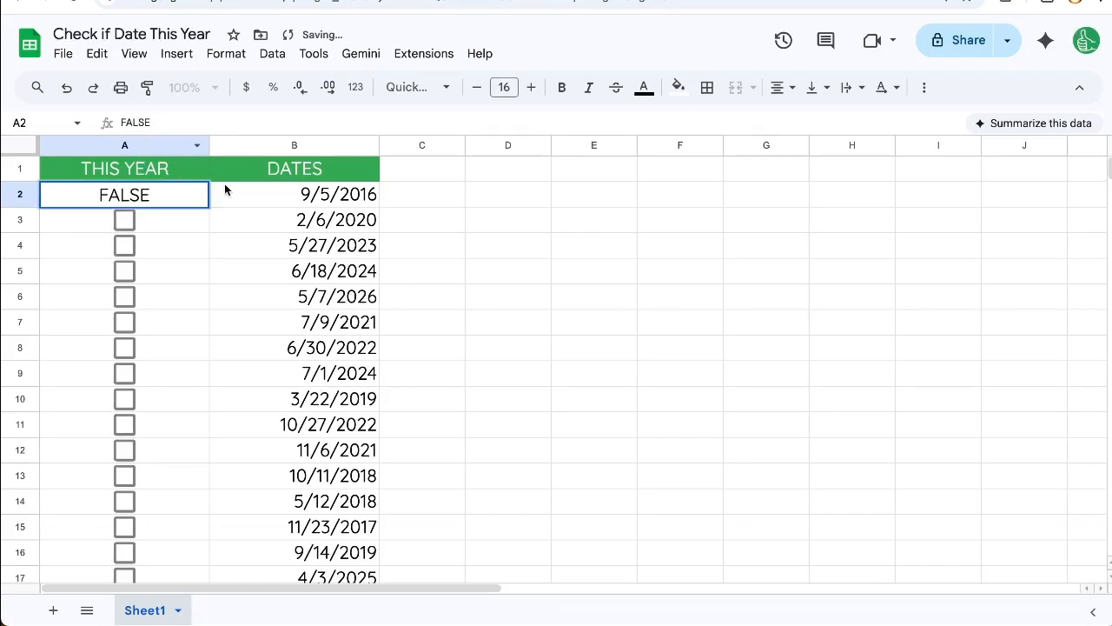
{"action": "left_click", "coordinate": [224, 190]}
{"action": "left_click", "coordinate": [133, 196]}
{"action": "left_click", "coordinate": [132, 199]}
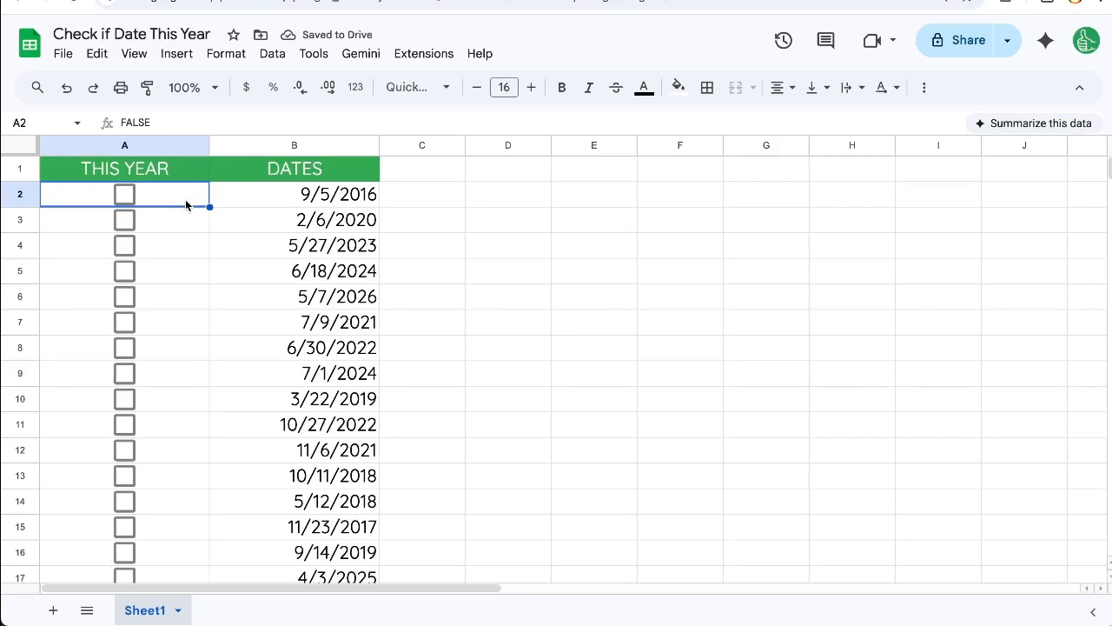
Open cell A2 to inspect the value behind its checkbox, and clear the cell.
{"action": "double_click", "coordinate": [186, 199]}
{"action": "left_click_drag", "start_coordinate": [159, 195], "coordinate": [80, 195]}
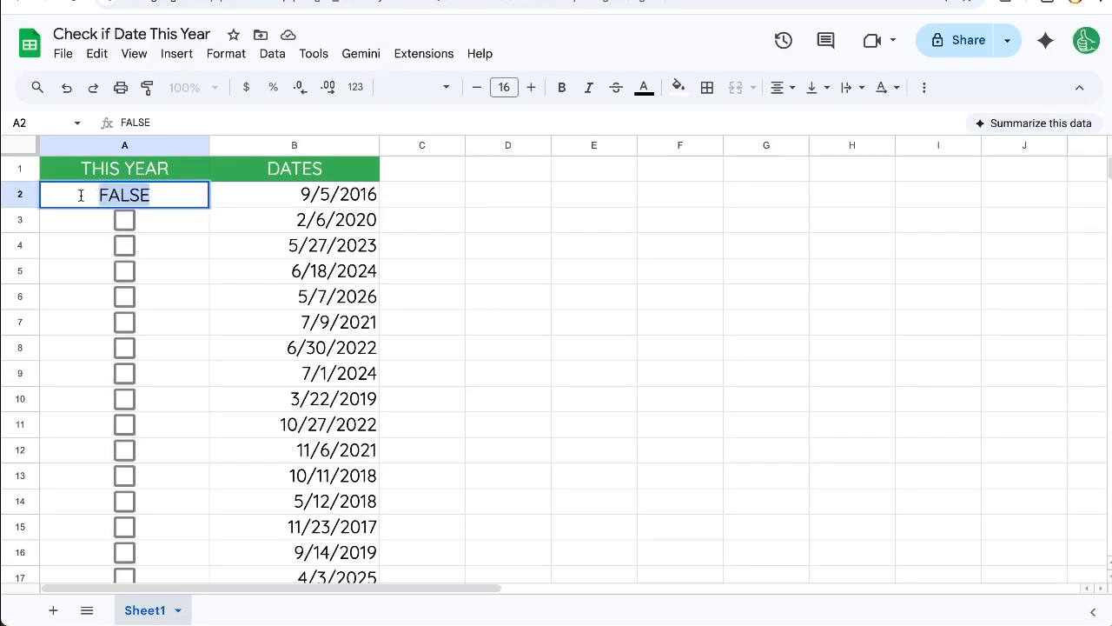
{"action": "key", "text": "Escape"}
{"action": "key", "text": "Down"}
{"action": "left_click", "coordinate": [189, 188]}
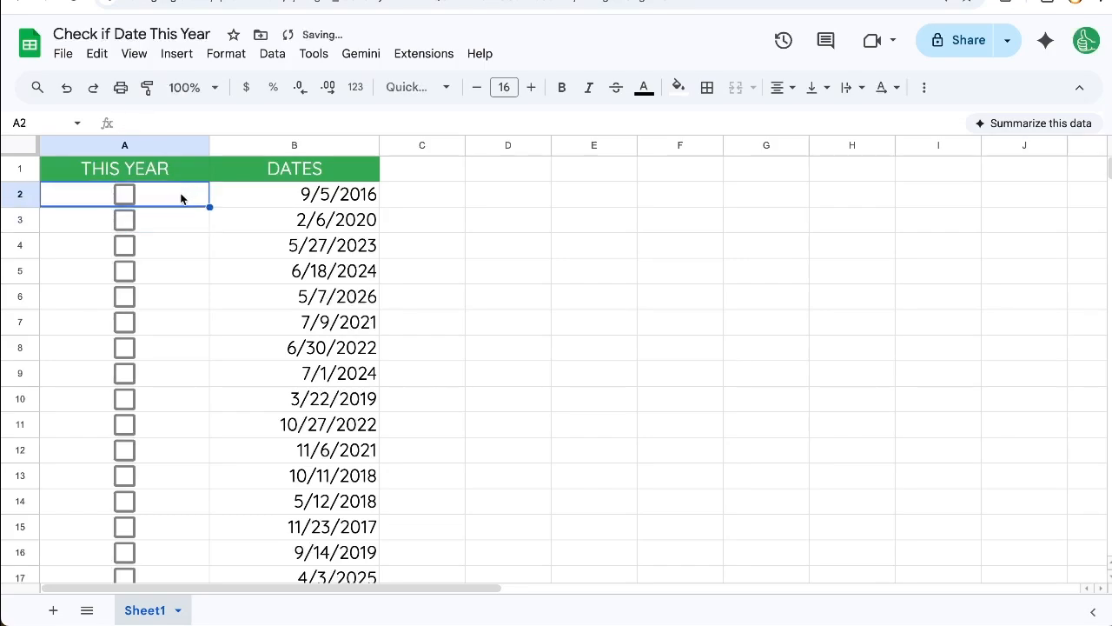
{"action": "left_click", "coordinate": [126, 198]}
{"action": "left_click", "coordinate": [130, 194]}
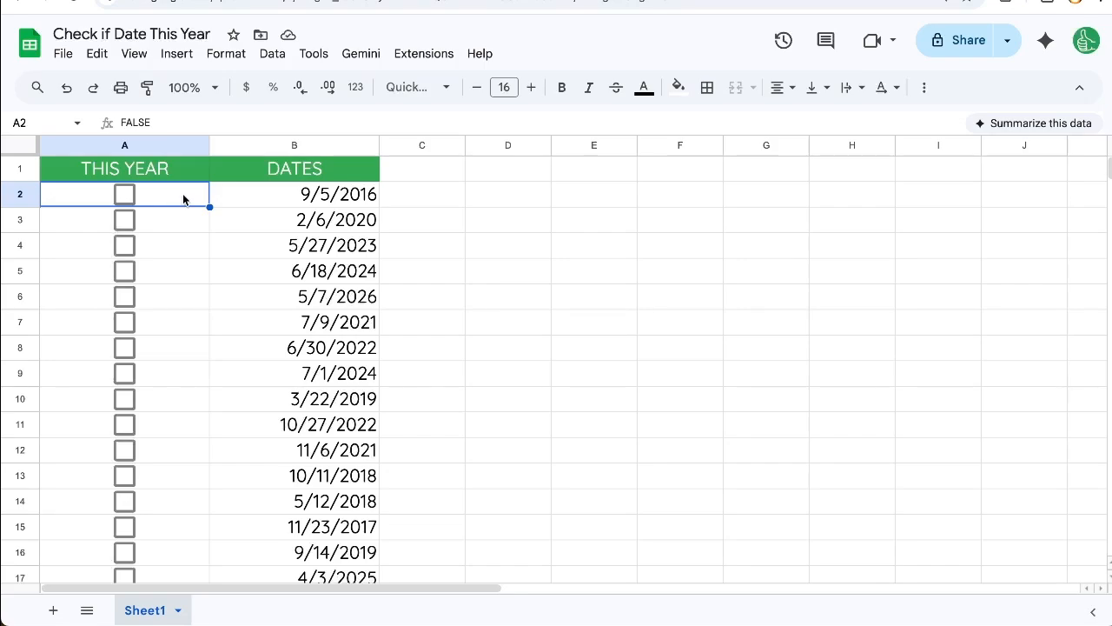
{"action": "type", "text": "="}
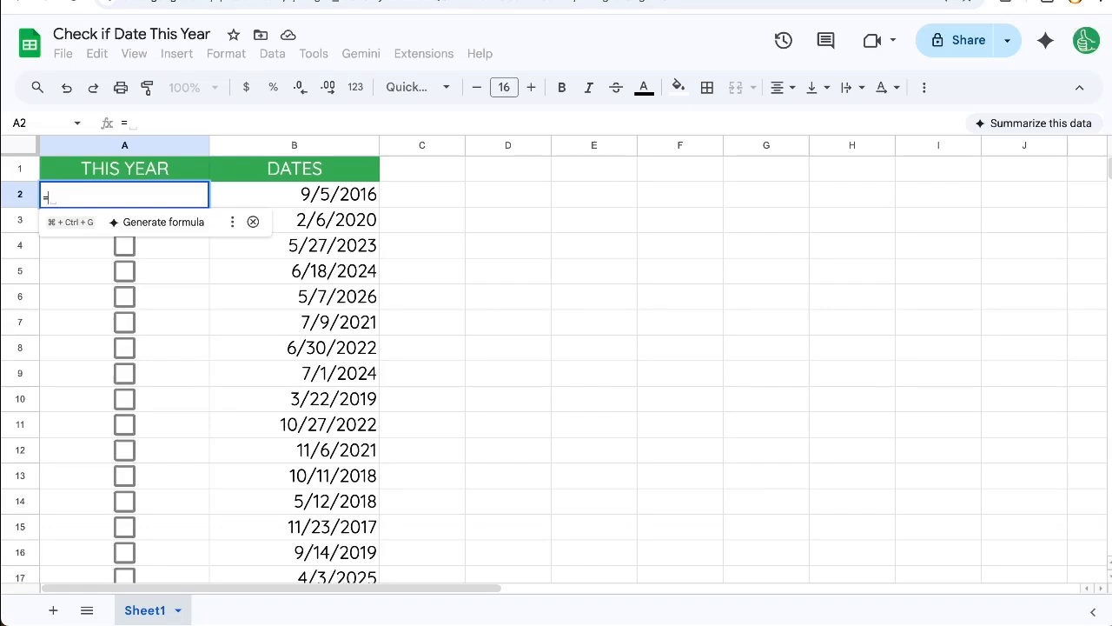
{"action": "key", "text": "Escape"}
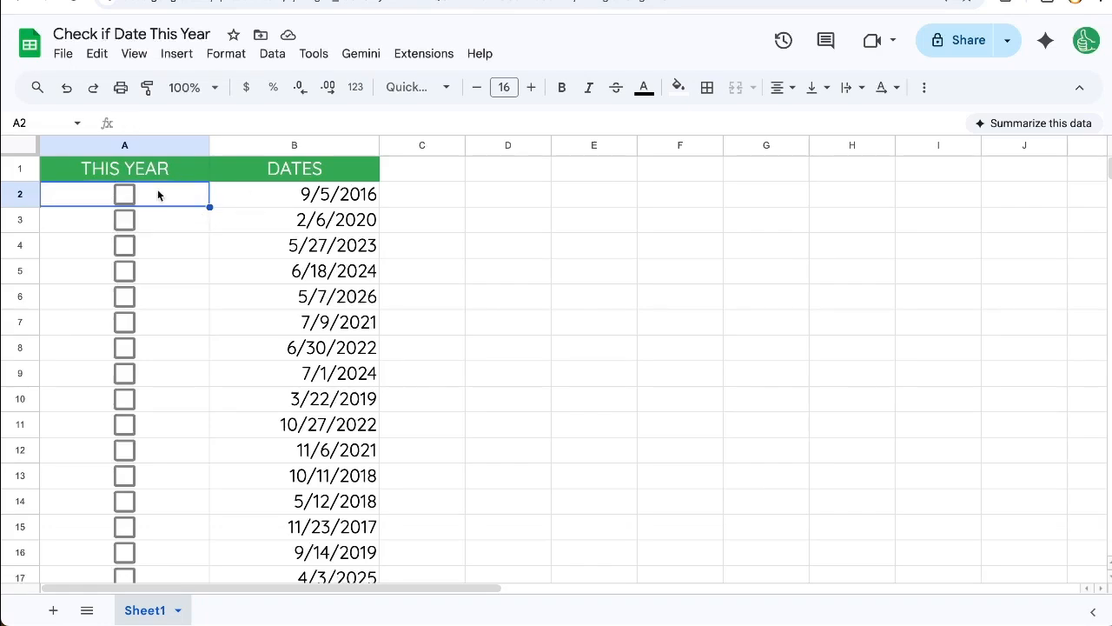
Replace the content of cell A2 with the formula =YEAR(B2).
{"action": "double_click", "coordinate": [157, 194]}
{"action": "double_click", "coordinate": [174, 190]}
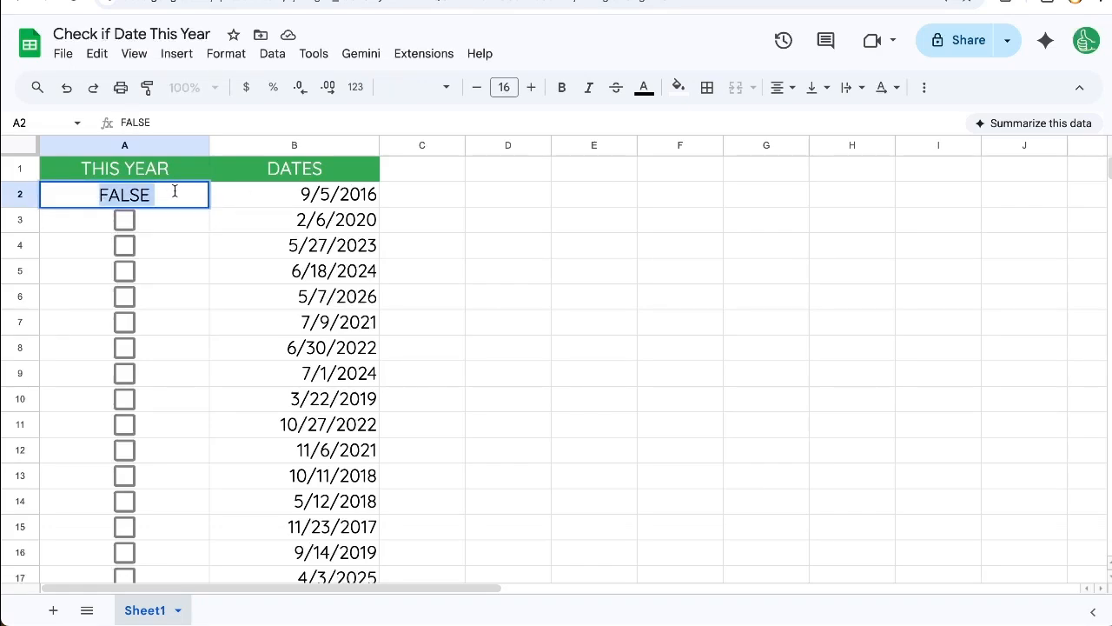
{"action": "key", "text": "BackSpace"}
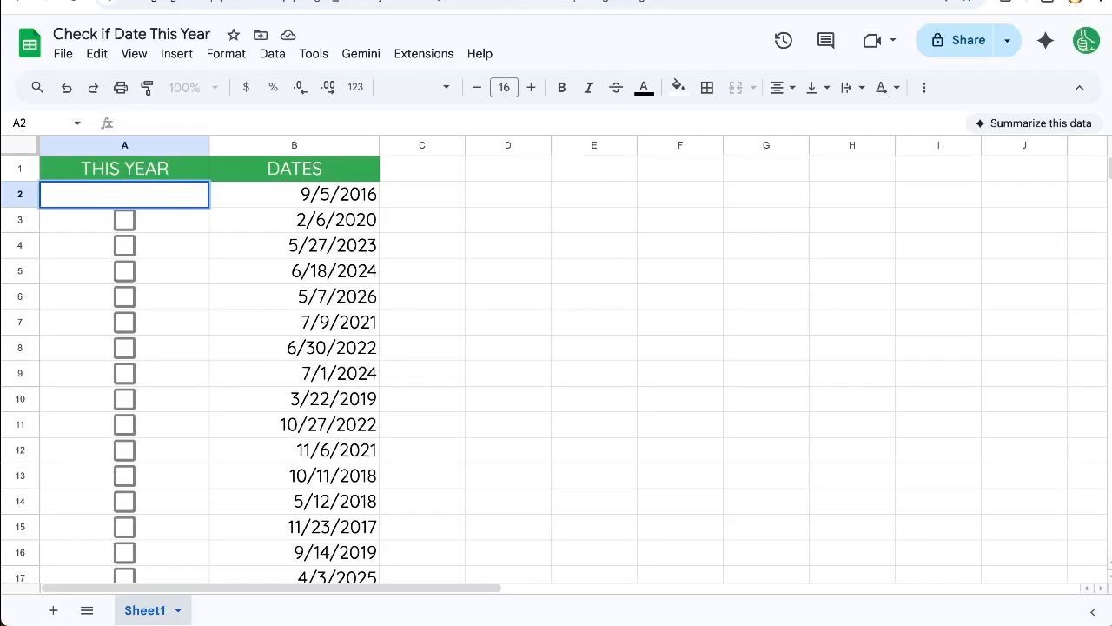
{"action": "type", "text": "="}
{"action": "left_click", "coordinate": [311, 195]}
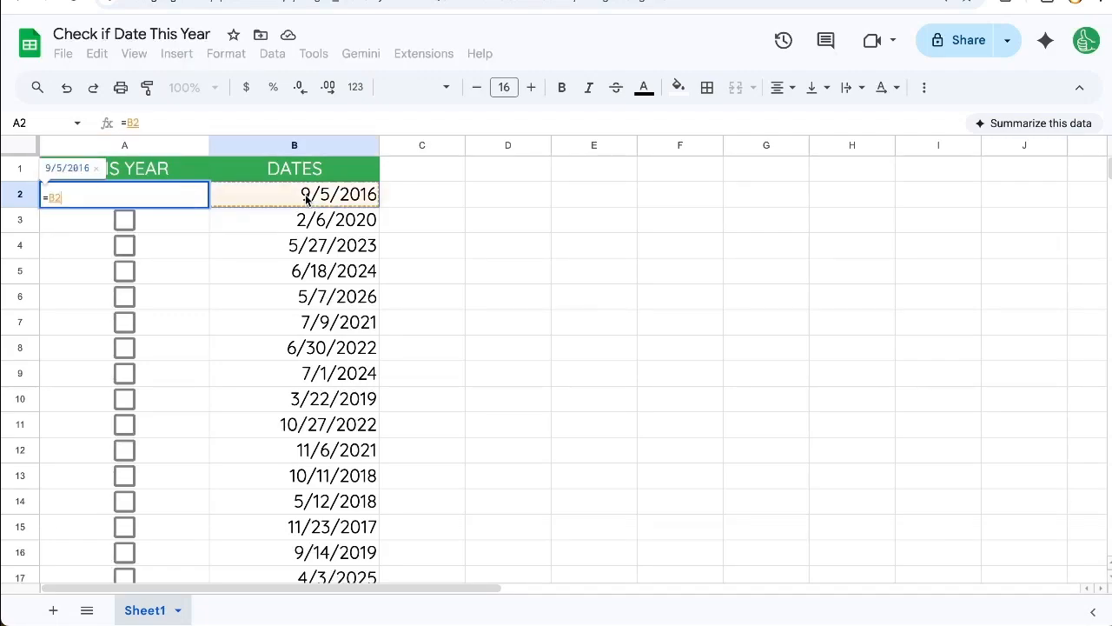
{"action": "left_click", "coordinate": [47, 193]}
{"action": "type", "text": "YEAR("}
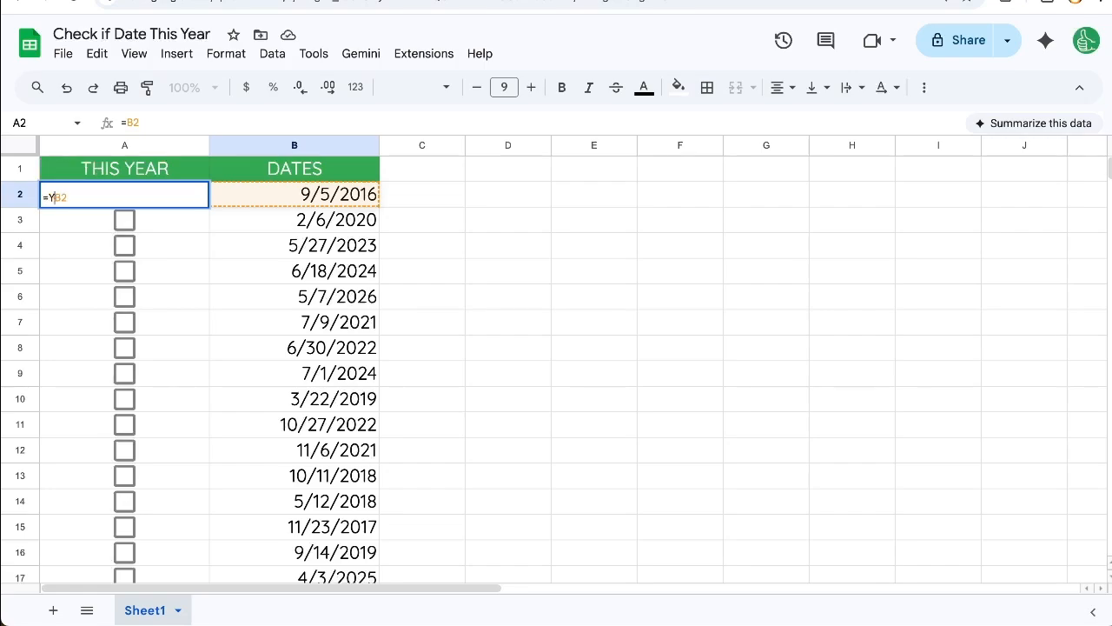
{"action": "key", "text": "End"}
{"action": "type", "text": ")"}
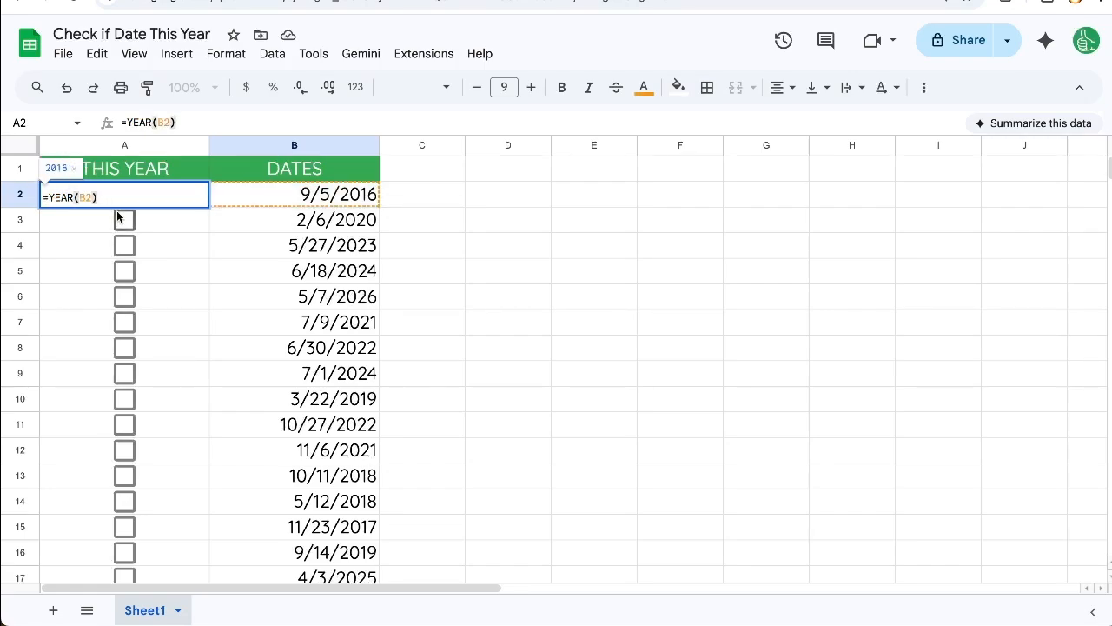
{"action": "key", "text": "Return"}
Extend the formula in A2 to =YEAR(B2)=YEAR(TODAY()) to compare the date's year with the current year.
{"action": "left_click", "coordinate": [183, 199]}
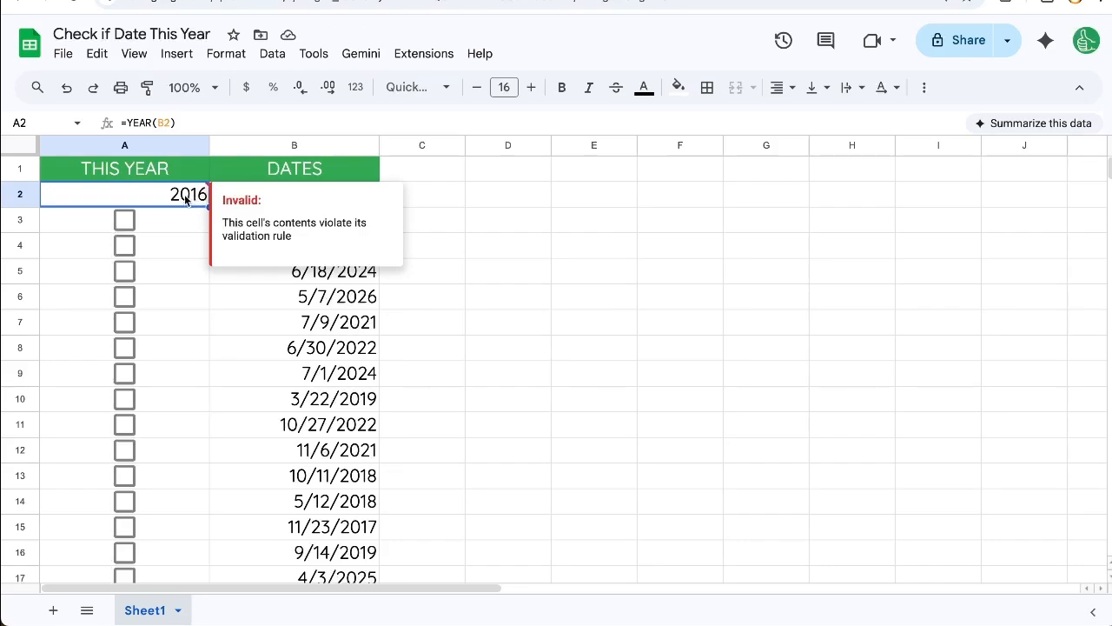
{"action": "double_click", "coordinate": [131, 198]}
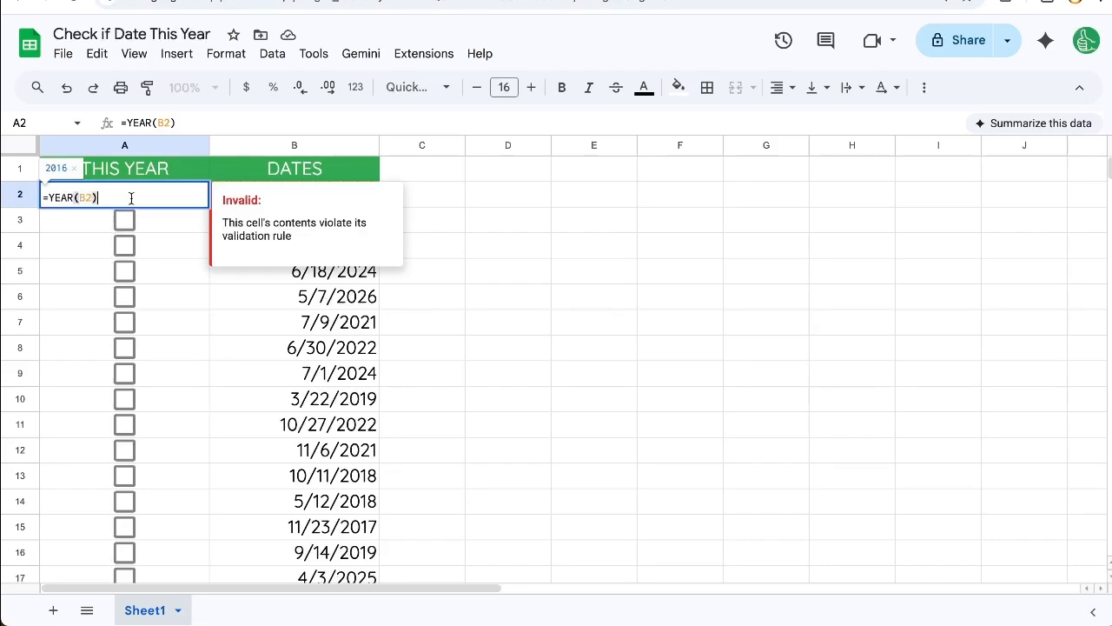
{"action": "type", "text": "="}
{"action": "type", "text": "YEAR"}
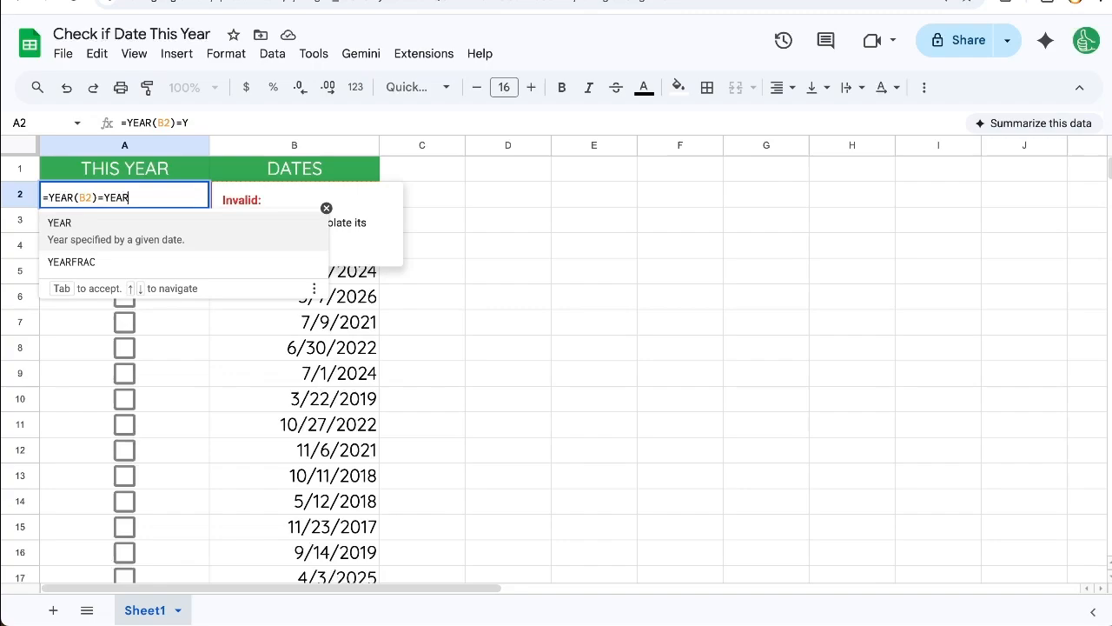
{"action": "type", "text": "(TODAY())"}
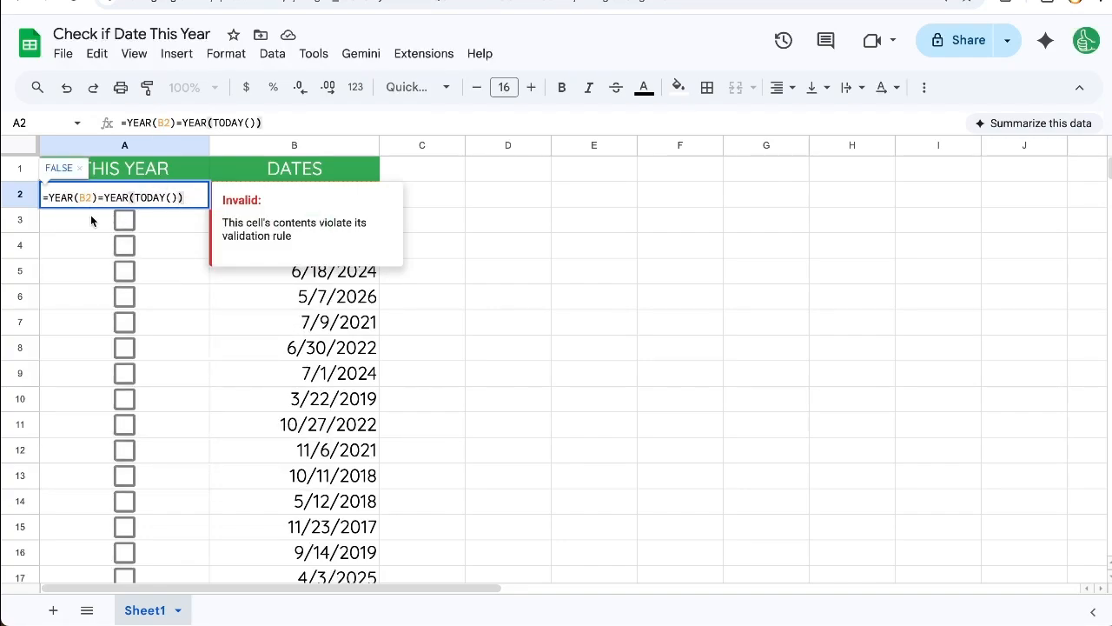
Try the fixed year 2026 in place of YEAR(TODAY()) in the A2 formula, and erase it again.
{"action": "left_click_drag", "start_coordinate": [103, 198], "coordinate": [187, 195]}
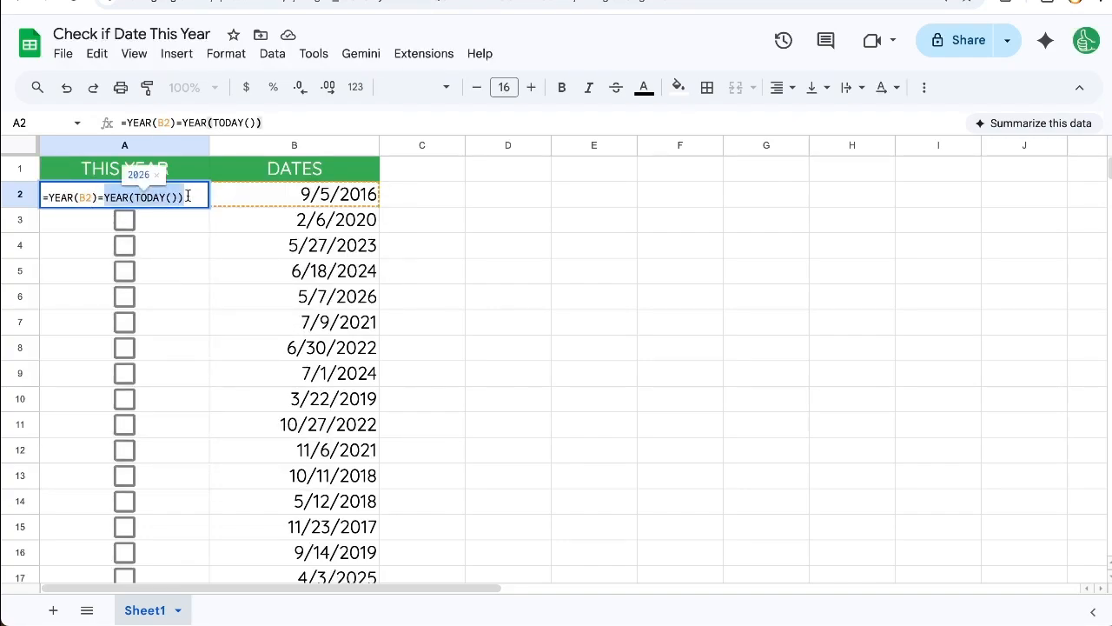
{"action": "type", "text": "2026"}
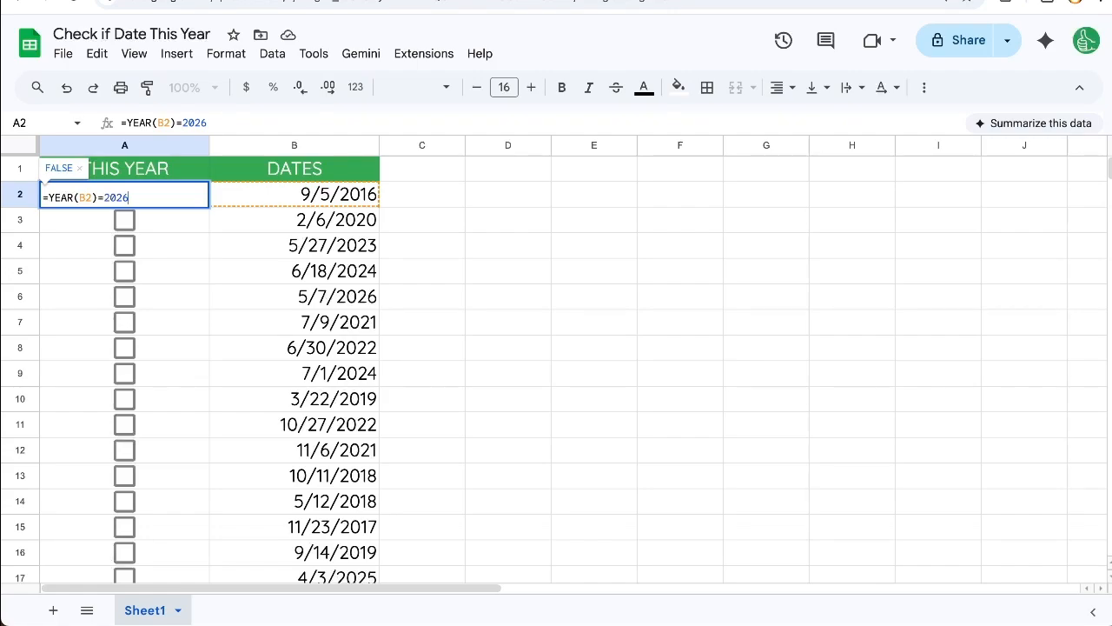
{"action": "key", "text": "BackSpace"}
{"action": "key", "text": "BackSpace"}
{"action": "key", "text": "BackSpace"}
{"action": "key", "text": "BackSpace"}
Complete the comparison in A2 with YEAR(TODAY()) and commit the formula =YEAR(B2)=YEAR(TODAY()).
{"action": "type", "text": "YEAR(TODAY())"}
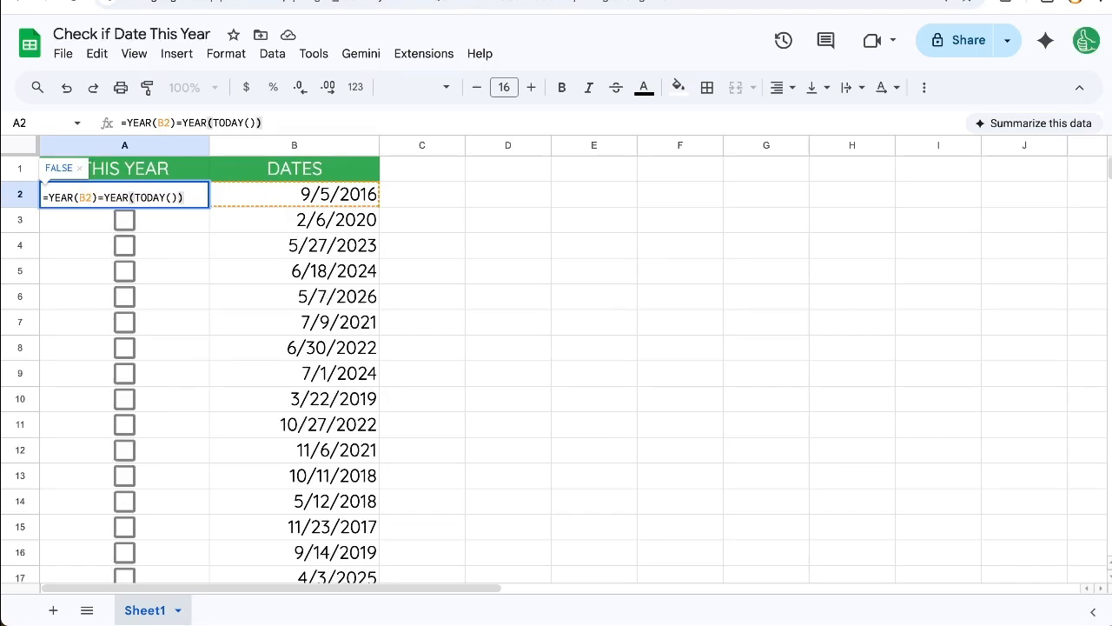
{"action": "key", "text": "Return"}
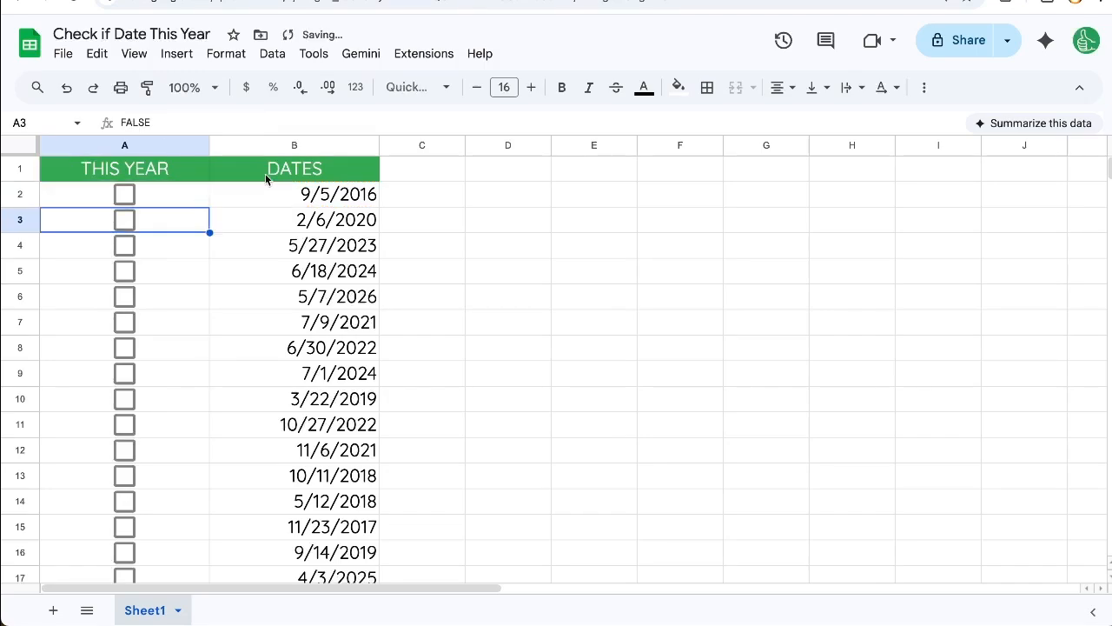
Copy the A2 formula down to all the checkboxes below it in the THIS YEAR column.
{"action": "left_click", "coordinate": [194, 200]}
{"action": "key", "text": "ctrl+c"}
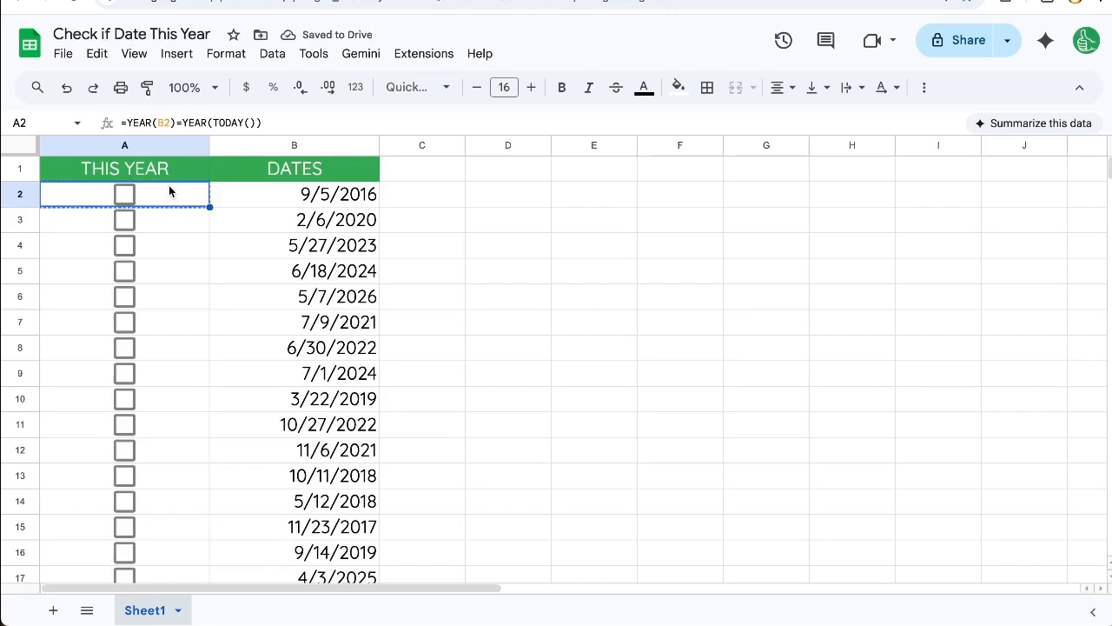
{"action": "key", "text": "ctrl+shift+Down"}
{"action": "key", "text": "ctrl+v"}
{"action": "key", "text": "ctrl+Home"}
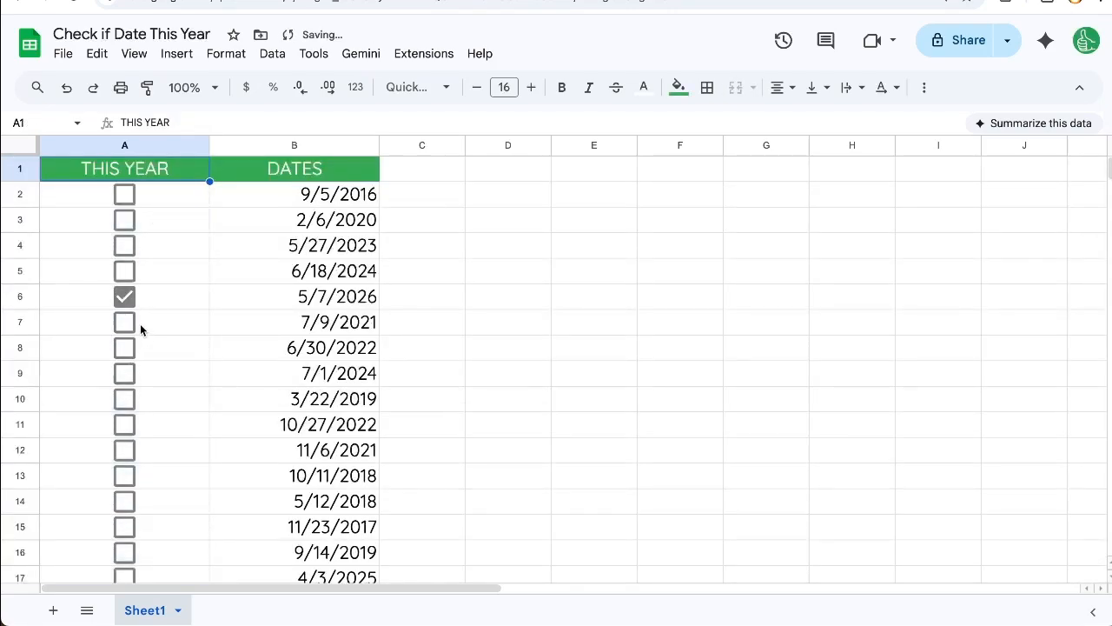
Examine the copied formulas in the THIS YEAR checkboxes of rows 2 to 7 and the date in B6.
{"action": "left_click", "coordinate": [140, 323]}
{"action": "left_click", "coordinate": [174, 274]}
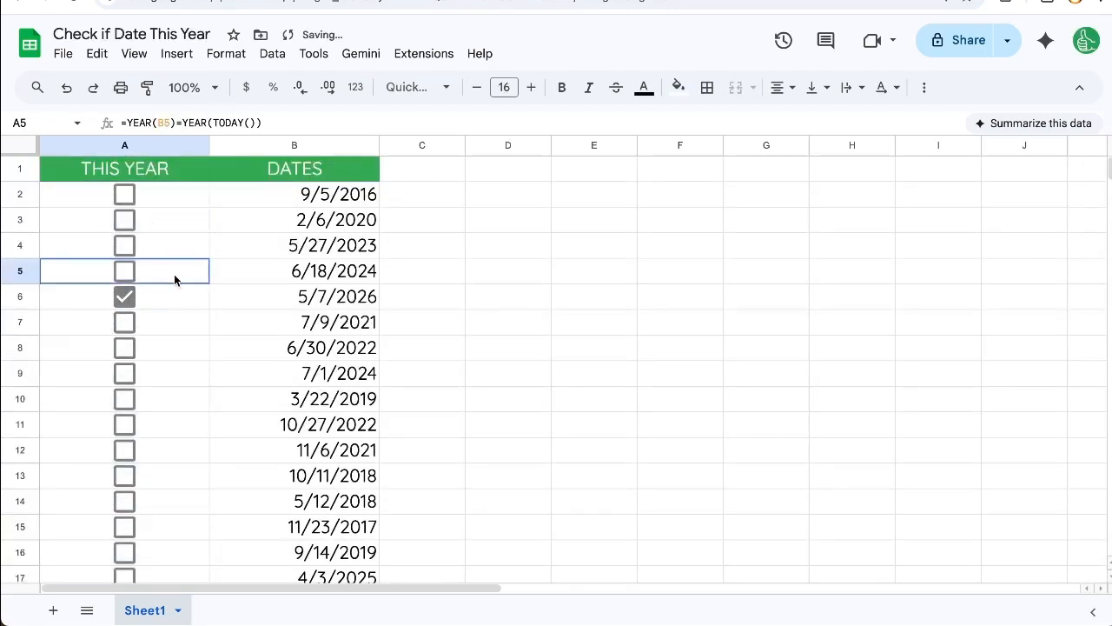
{"action": "left_click", "coordinate": [128, 301]}
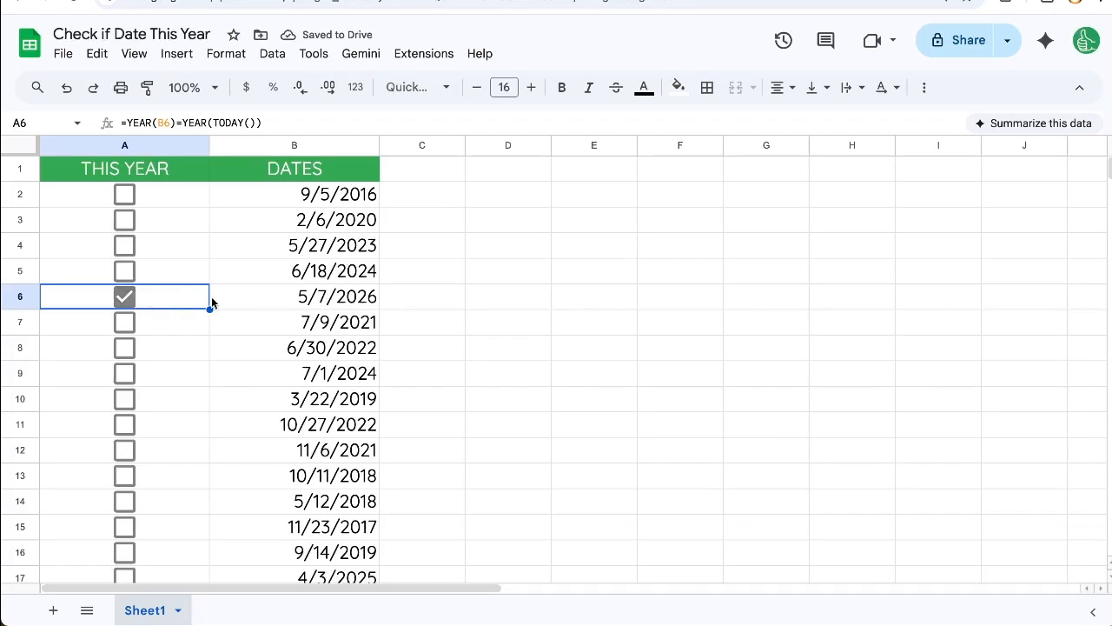
{"action": "left_click", "coordinate": [295, 292]}
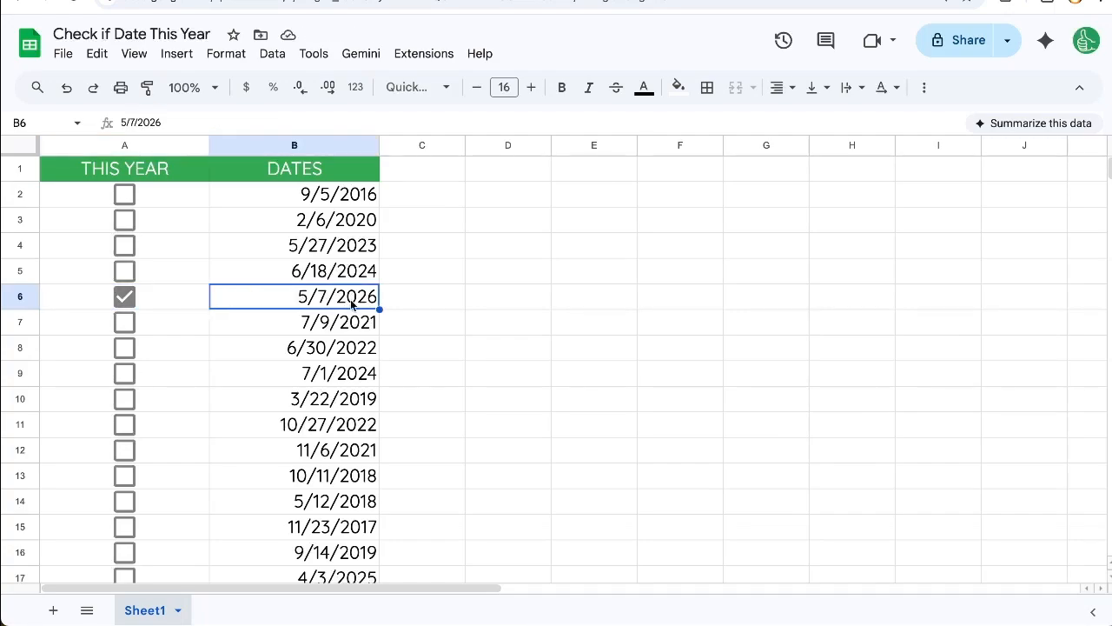
{"action": "left_click", "coordinate": [143, 302]}
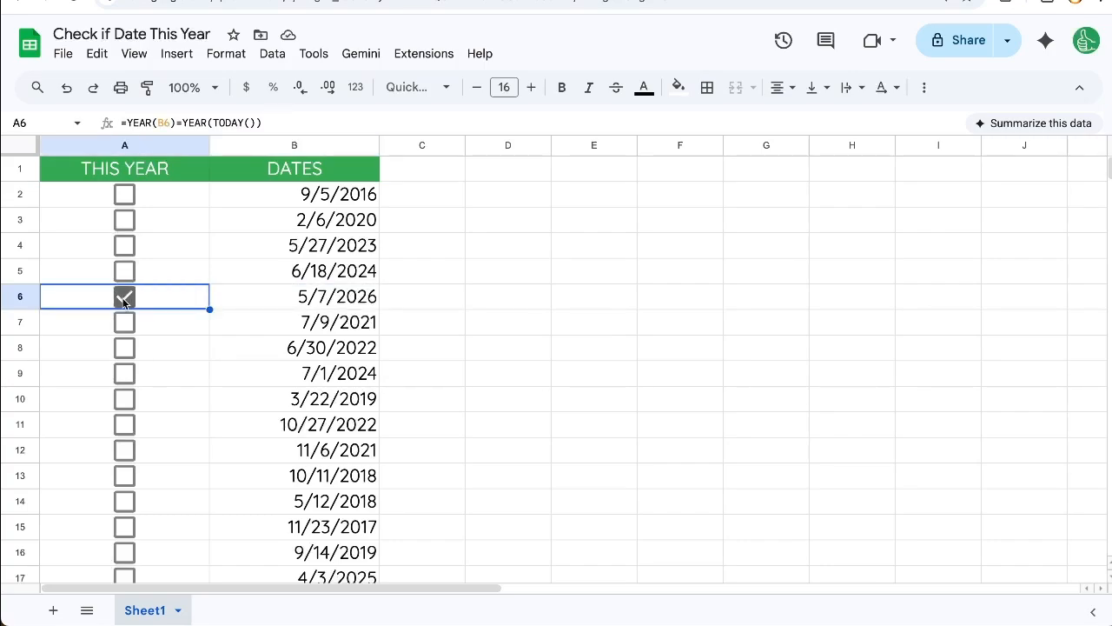
{"action": "left_click", "coordinate": [130, 279]}
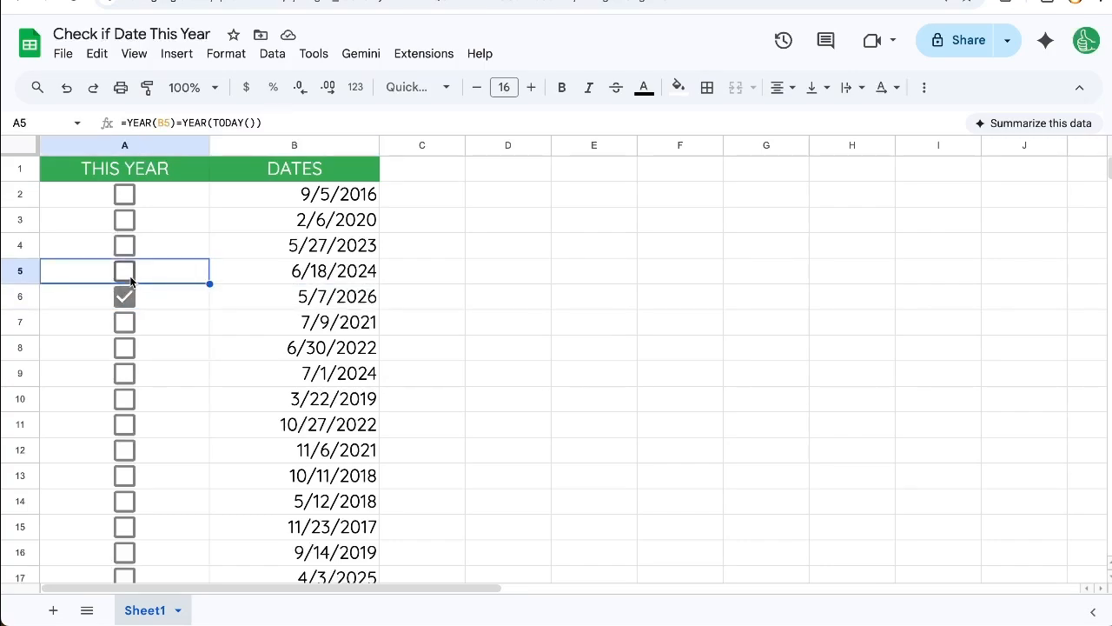
{"action": "left_click", "coordinate": [130, 242]}
{"action": "left_click", "coordinate": [130, 213]}
{"action": "left_click", "coordinate": [130, 193]}
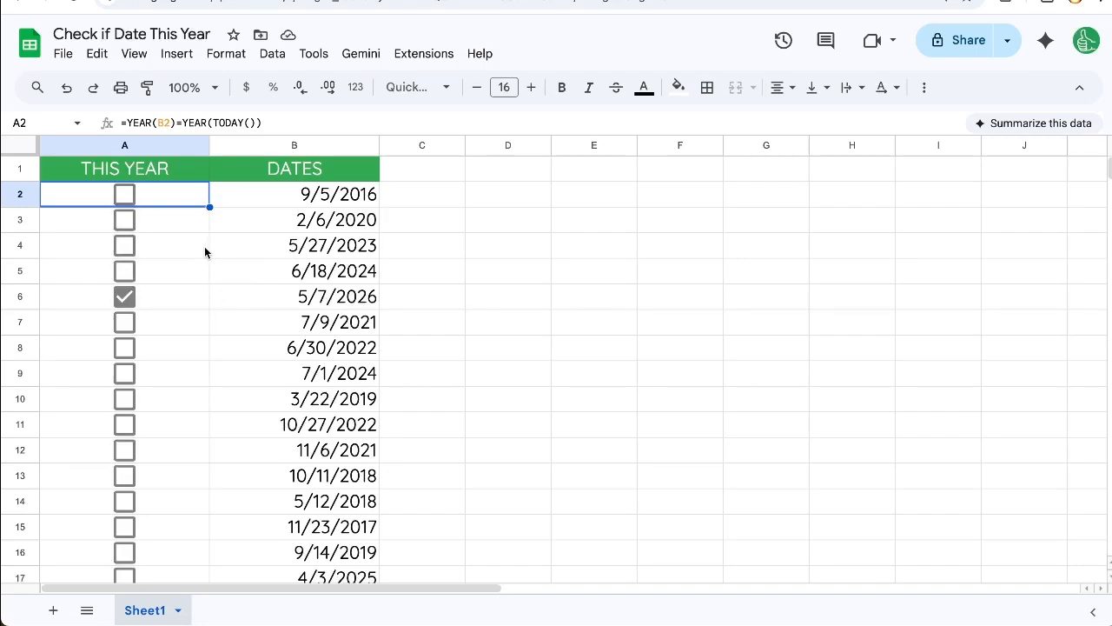
Change the date in B2 to 5/7/2026 using the date picker.
{"action": "left_click", "coordinate": [265, 217]}
{"action": "left_click", "coordinate": [296, 196]}
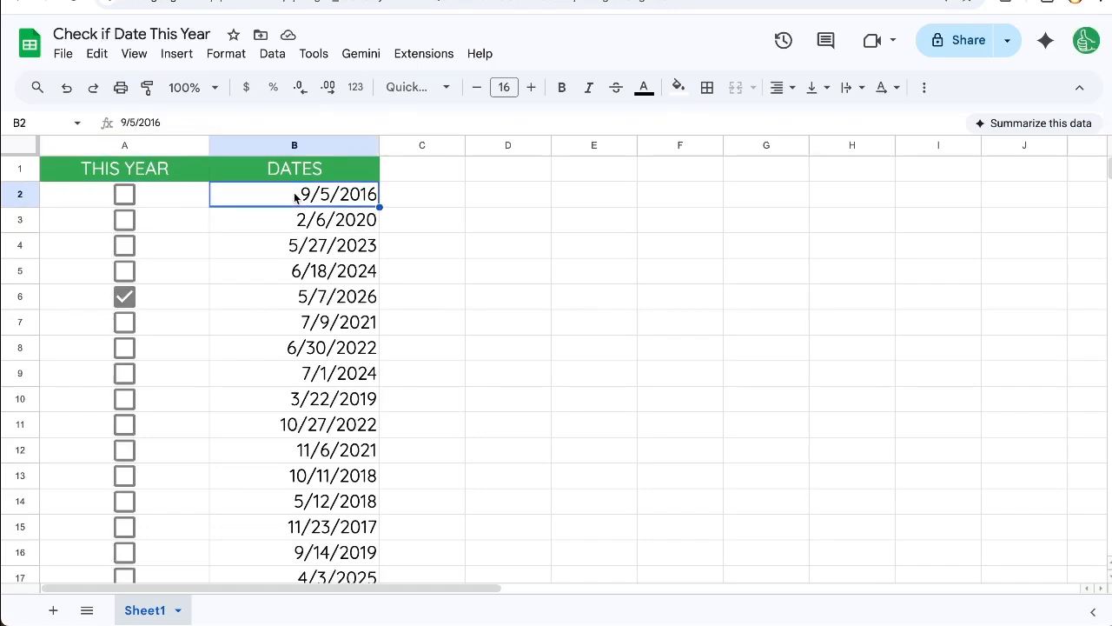
{"action": "double_click", "coordinate": [297, 195]}
{"action": "left_click", "coordinate": [245, 419]}
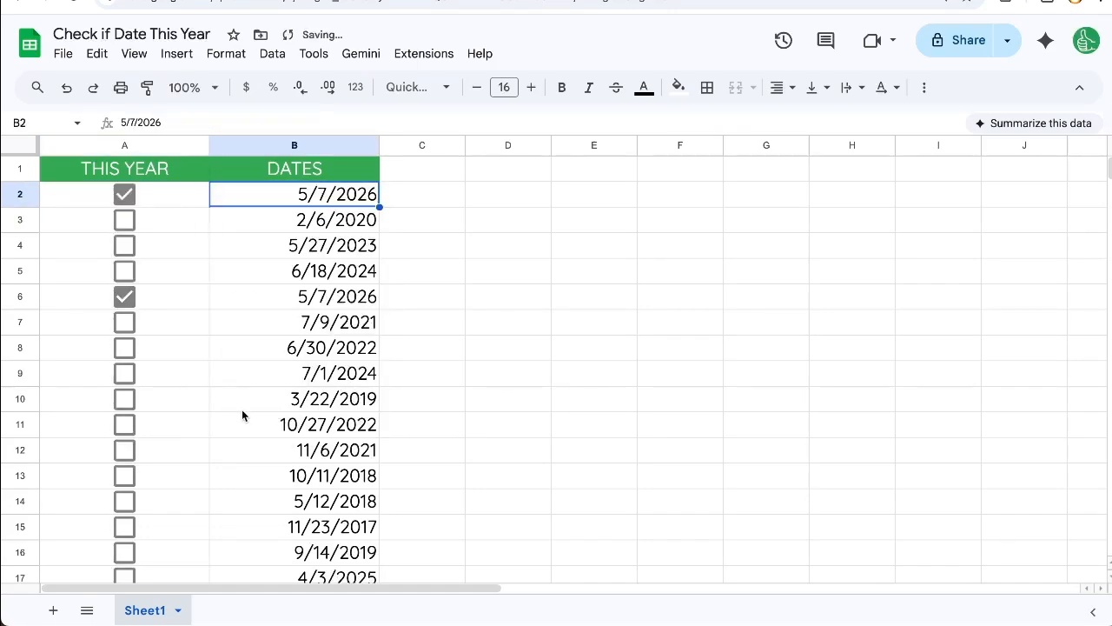
Compare the A2 checkbox with the dates in B2:B8, and open the A2 formula to examine it.
{"action": "left_click", "coordinate": [243, 228]}
{"action": "left_click", "coordinate": [165, 211]}
{"action": "left_click", "coordinate": [194, 194]}
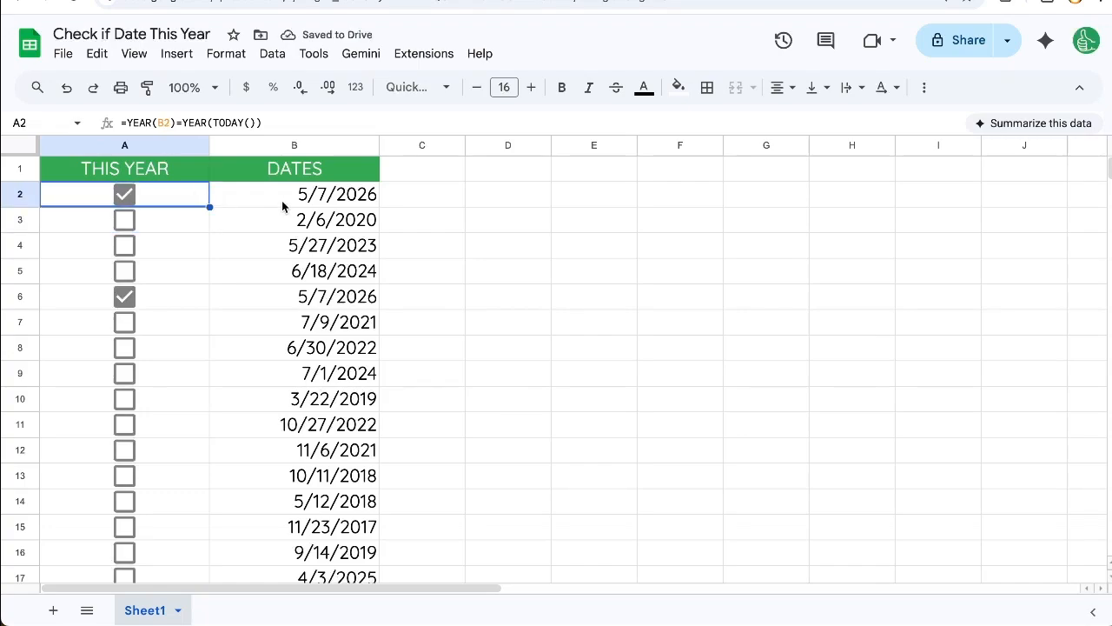
{"action": "left_click_drag", "start_coordinate": [281, 200], "coordinate": [281, 350]}
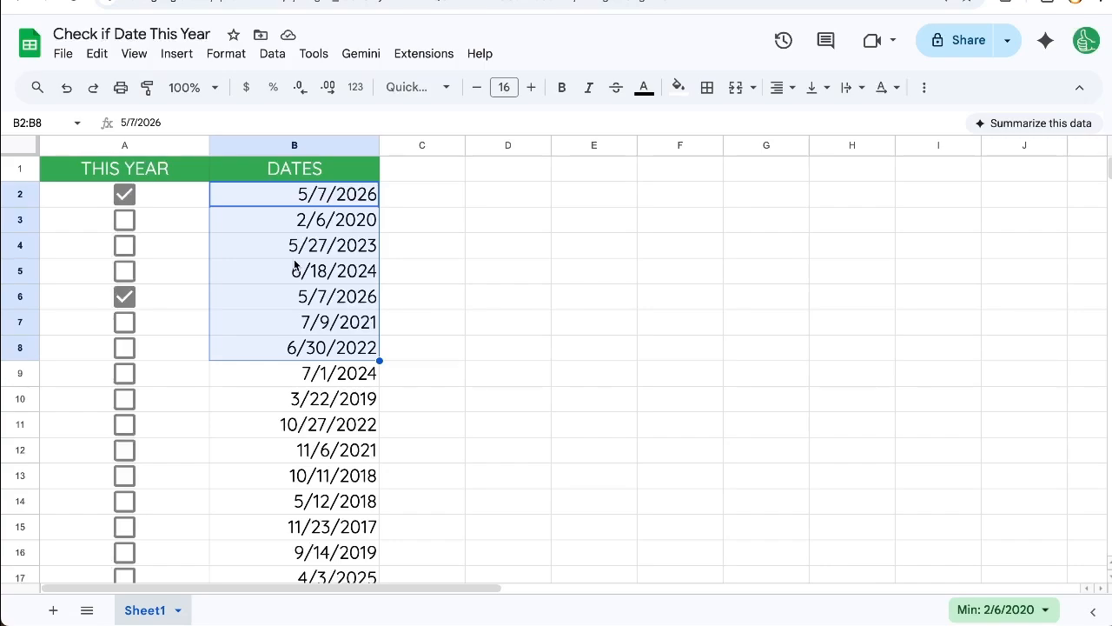
{"action": "left_click", "coordinate": [287, 222]}
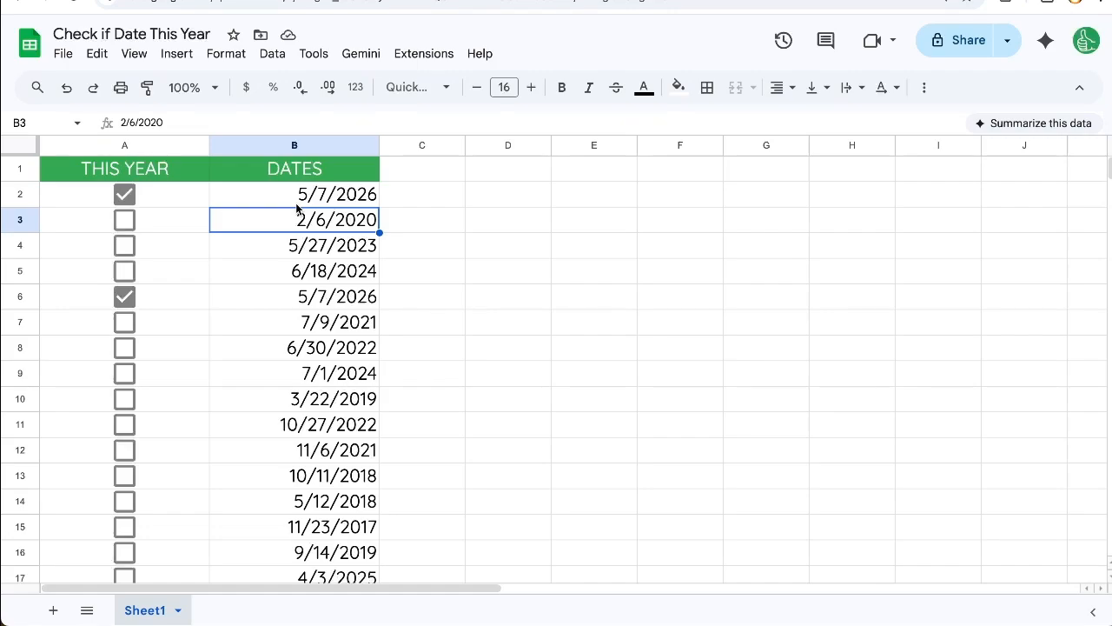
{"action": "double_click", "coordinate": [151, 201]}
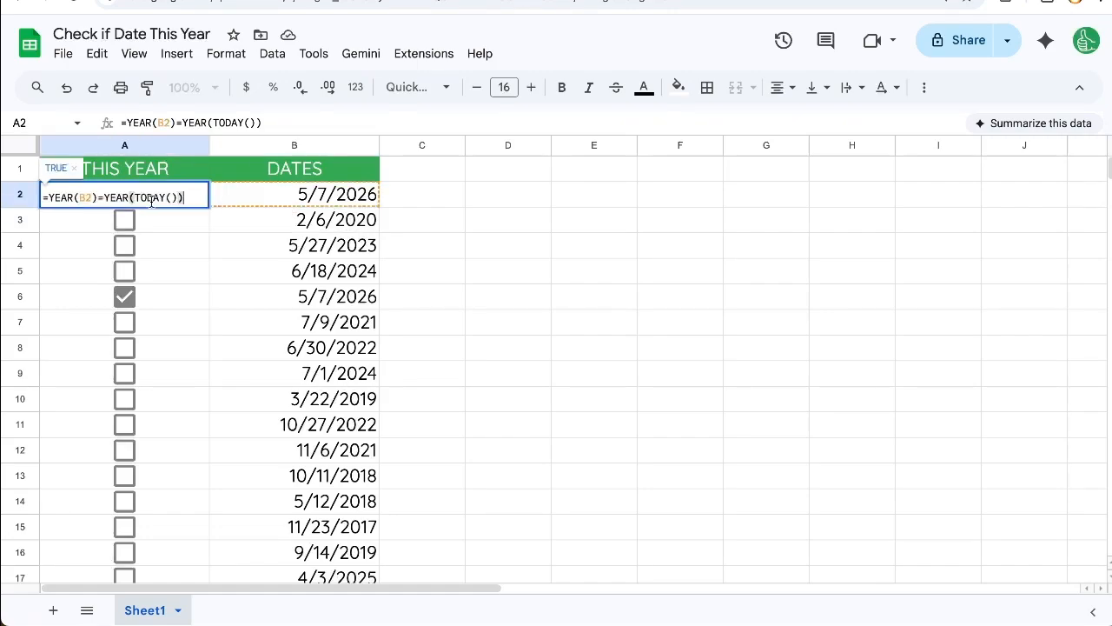
Replace the A2 checkbox formula with =B2>TODAY()-366.
{"action": "left_click_drag", "start_coordinate": [47, 197], "coordinate": [186, 200]}
{"action": "type", "text": "B"}
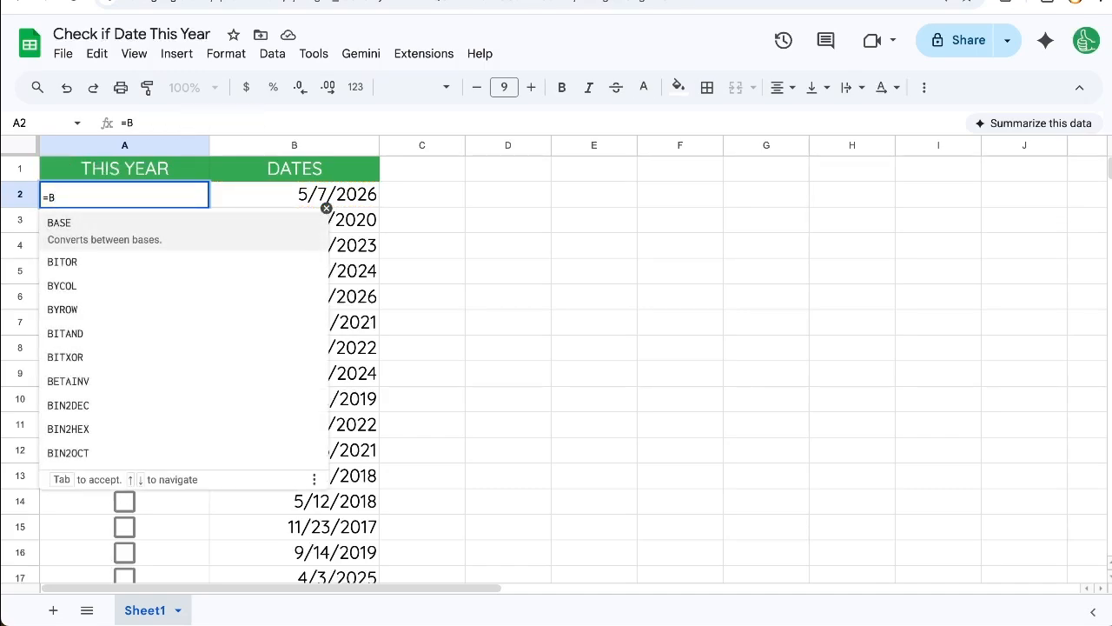
{"action": "type", "text": "2>TODA"}
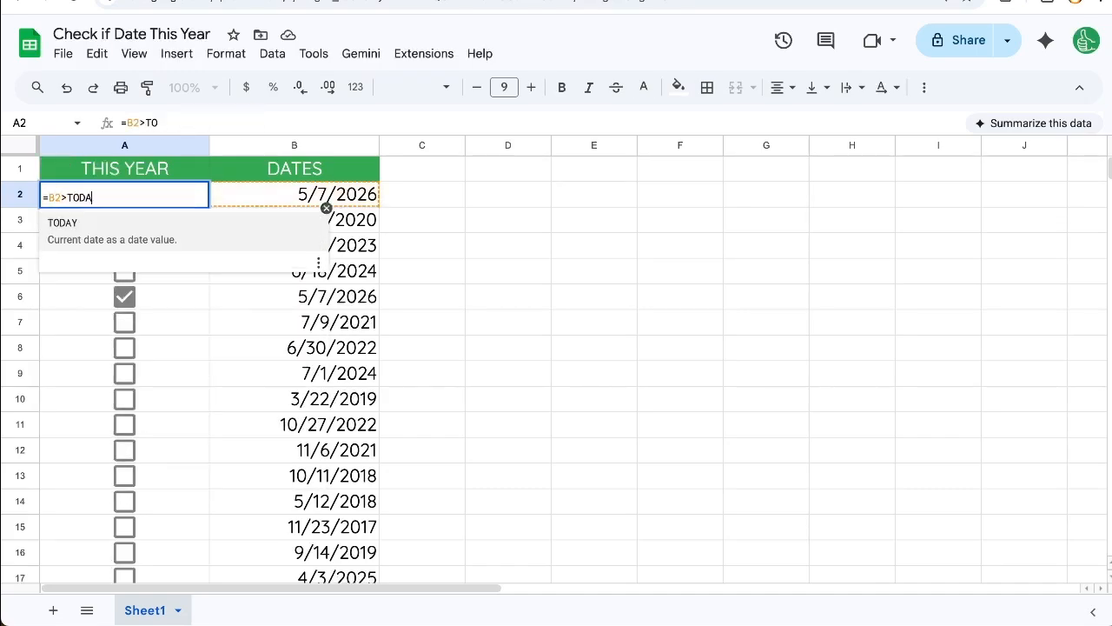
{"action": "type", "text": "Y()-36"}
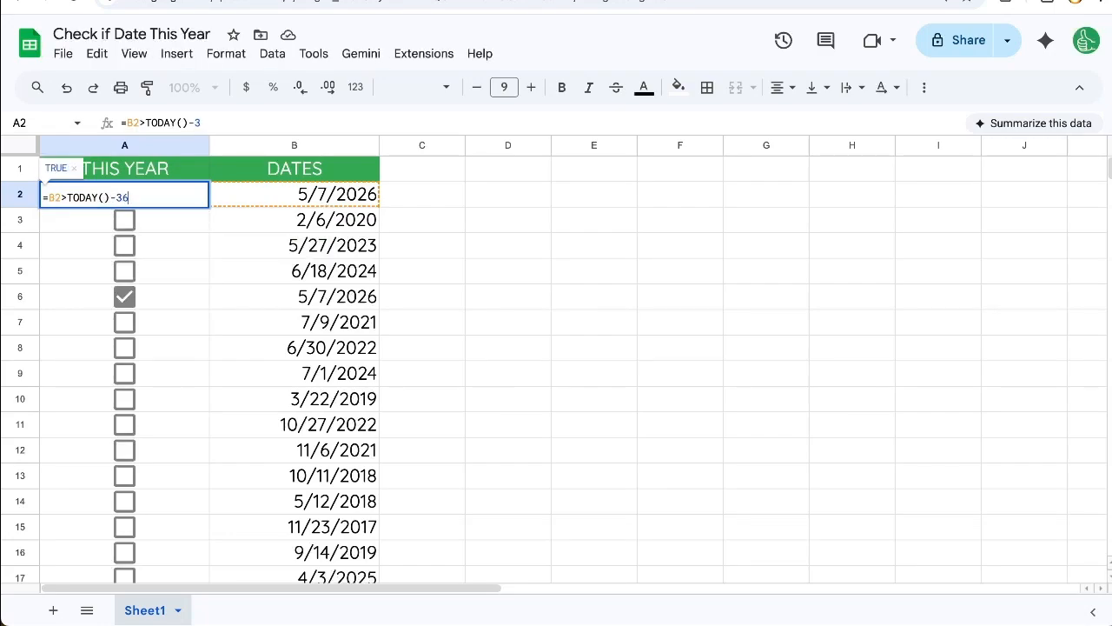
{"action": "type", "text": "6"}
Change the date in B2 to 5/4/2026 using the date picker.
{"action": "double_click", "coordinate": [295, 194]}
{"action": "left_click", "coordinate": [244, 304]}
{"action": "left_click", "coordinate": [276, 218]}
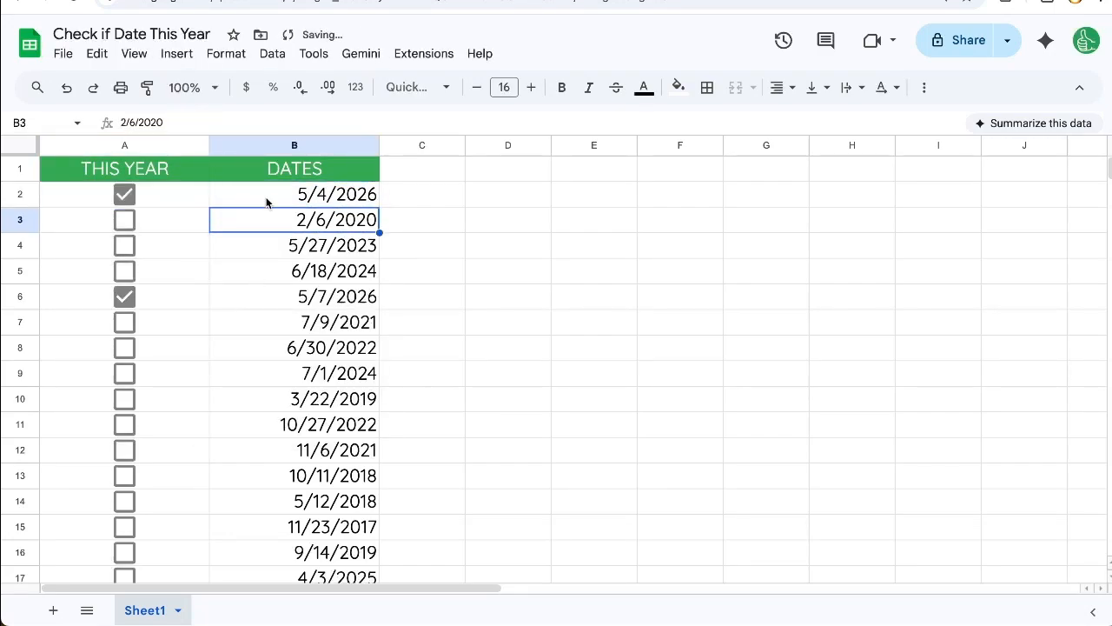
{"action": "left_click", "coordinate": [256, 202]}
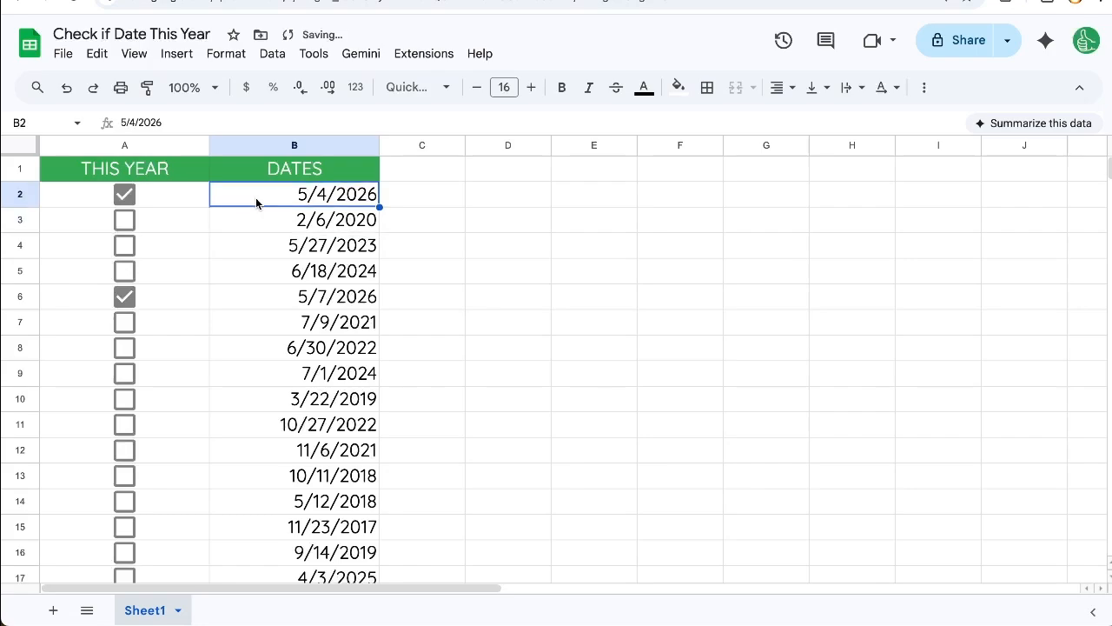
Open the A2 formula and examine its B2 reference and its TODAY()-366 part, leaving the formula as it is.
{"action": "double_click", "coordinate": [189, 202]}
{"action": "left_click_drag", "start_coordinate": [144, 196], "coordinate": [47, 197]}
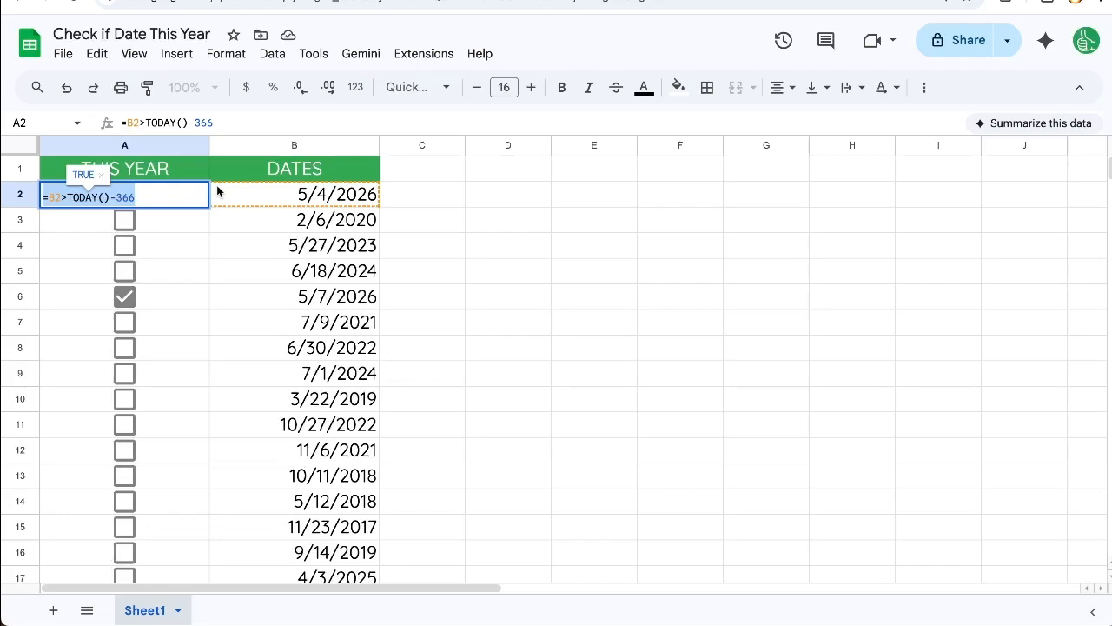
{"action": "left_click_drag", "start_coordinate": [67, 196], "coordinate": [146, 197]}
{"action": "left_click", "coordinate": [146, 198]}
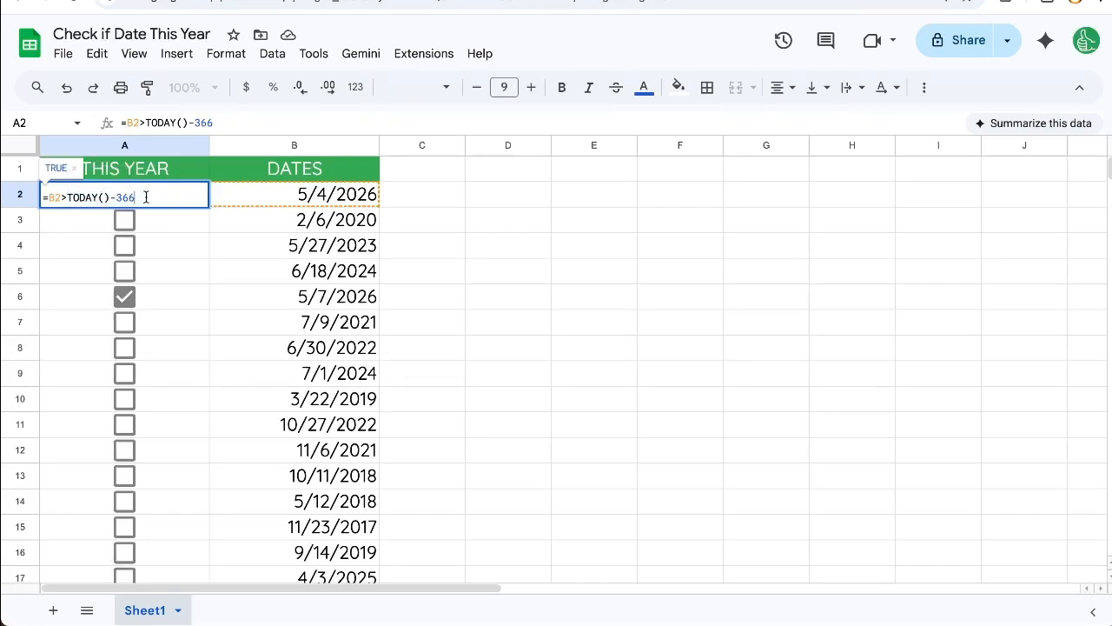
{"action": "left_click_drag", "start_coordinate": [67, 197], "coordinate": [45, 197]}
{"action": "left_click", "coordinate": [161, 191]}
{"action": "key", "text": "Return"}
Copy the A2 formula down to all the checkboxes below it in the THIS YEAR column and return to A2.
{"action": "key", "text": "Up"}
{"action": "key", "text": "ctrl+shift+Down"}
{"action": "key", "text": "ctrl+d"}
{"action": "key", "text": "ctrl+Up"}
{"action": "key", "text": "Down"}
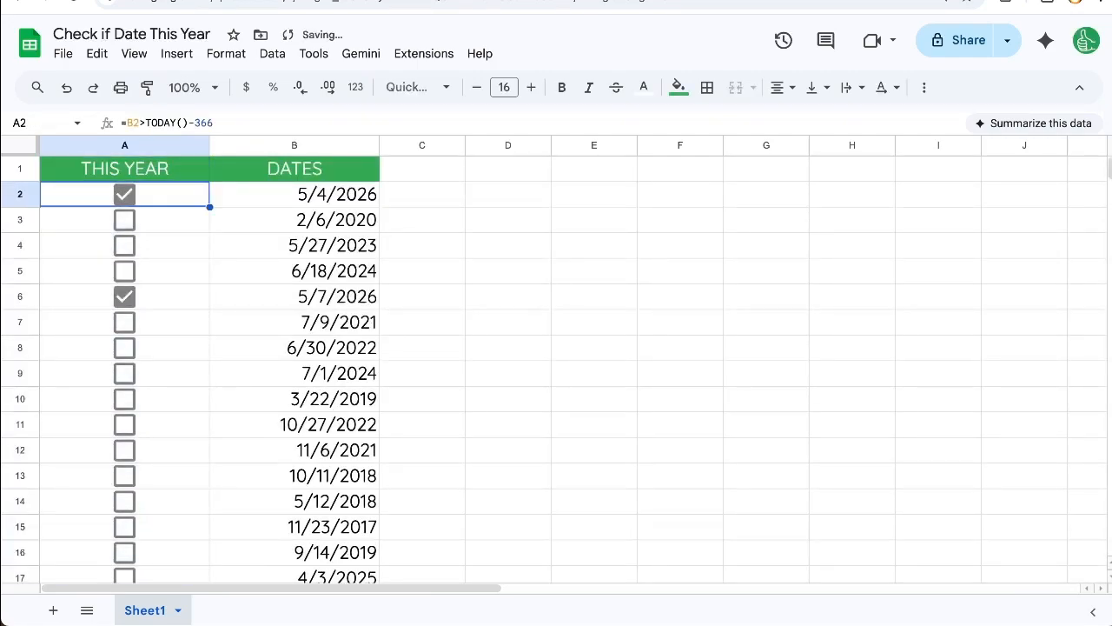
Set the date in B10 to today's date, 5/7/2026, using the date picker.
{"action": "left_click", "coordinate": [320, 296]}
{"action": "scroll", "coordinate": [320, 300], "scroll_direction": "down", "scroll_amount": 1}
{"action": "double_click", "coordinate": [313, 391]}
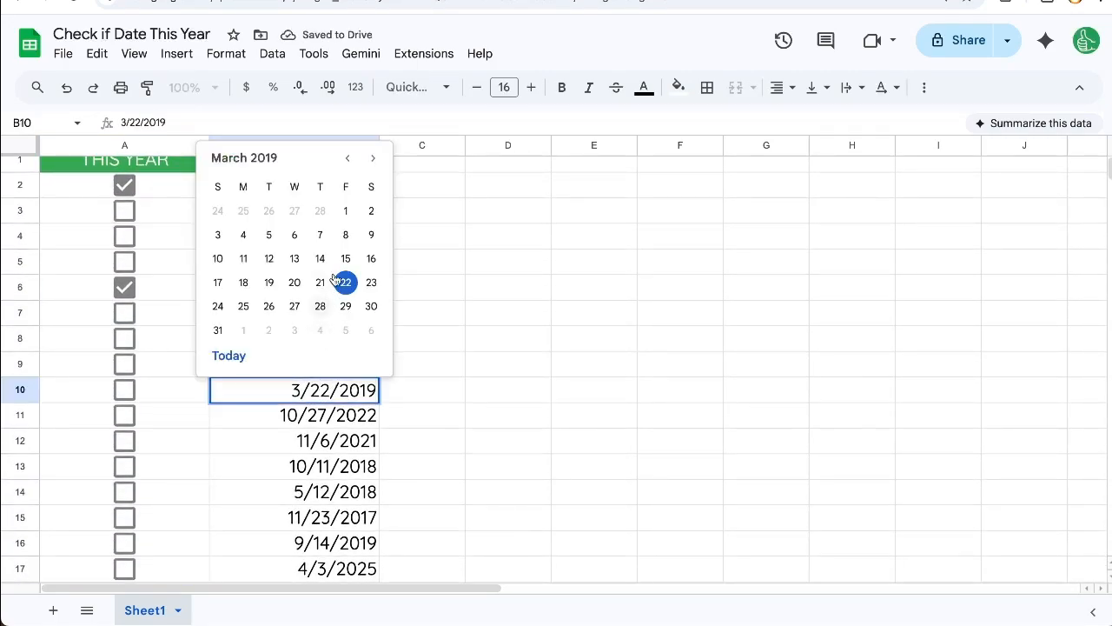
{"action": "left_click", "coordinate": [348, 157]}
{"action": "left_click", "coordinate": [348, 157]}
{"action": "left_click", "coordinate": [347, 157]}
{"action": "left_click", "coordinate": [348, 157]}
{"action": "left_click", "coordinate": [347, 158]}
{"action": "left_click", "coordinate": [229, 355]}
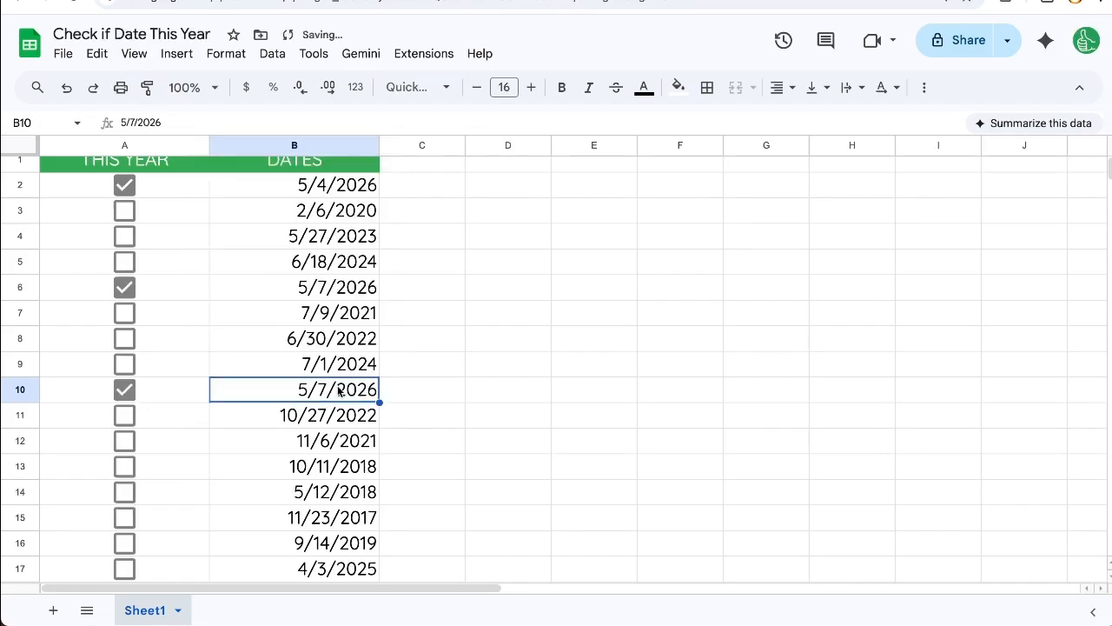
Change the date in B10 to 11/7/2025 using the date picker, and check the formulas of the A10 and A2 checkboxes.
{"action": "double_click", "coordinate": [338, 390]}
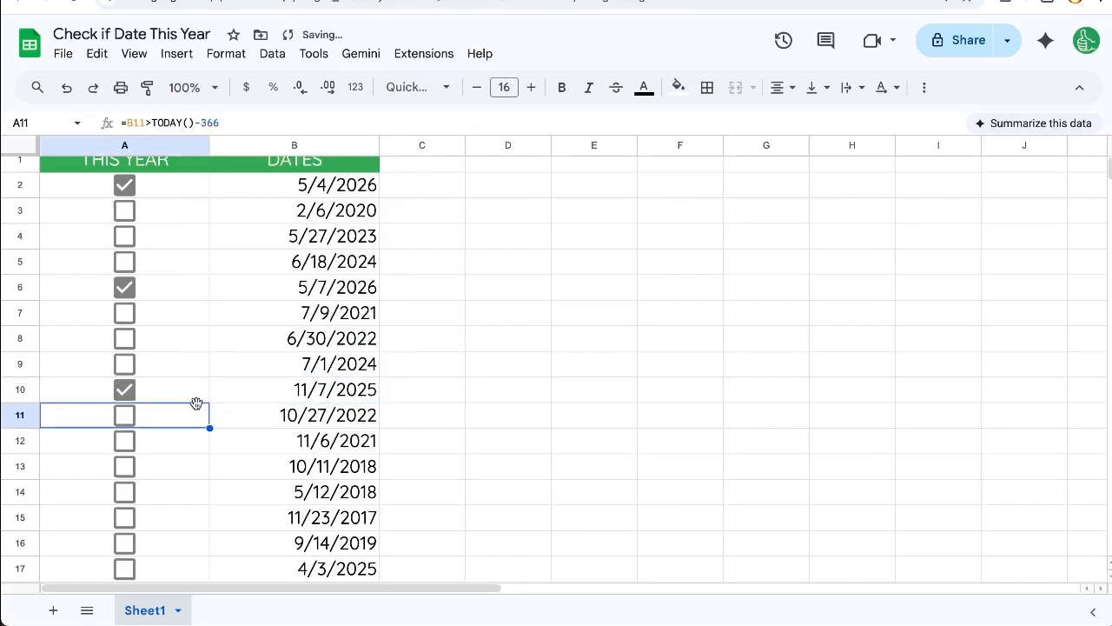
{"action": "left_click", "coordinate": [179, 393]}
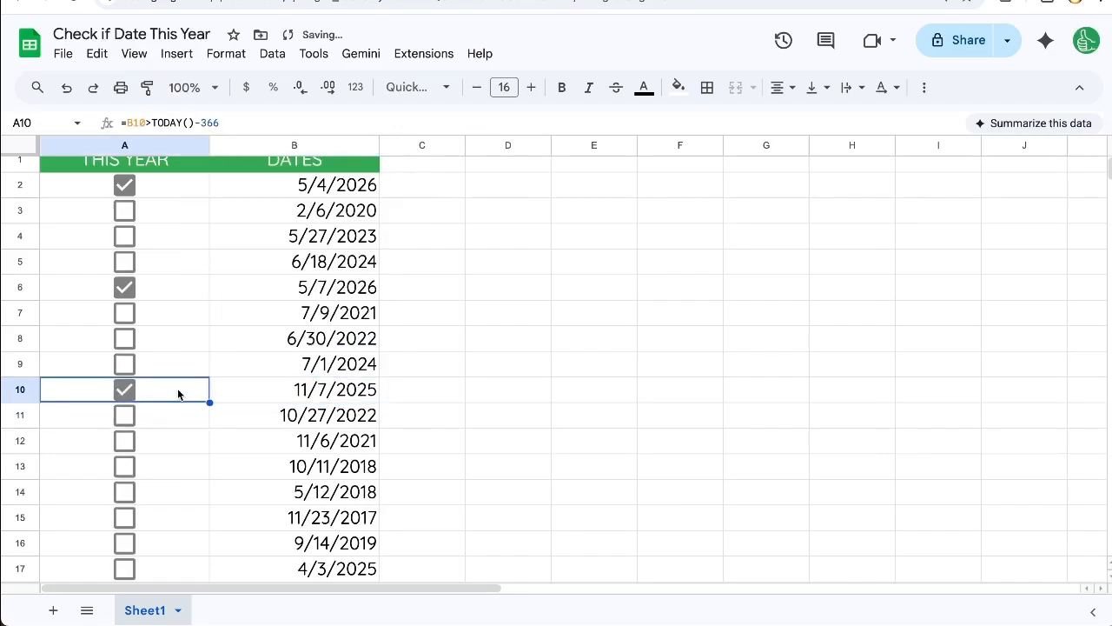
{"action": "left_click", "coordinate": [276, 390]}
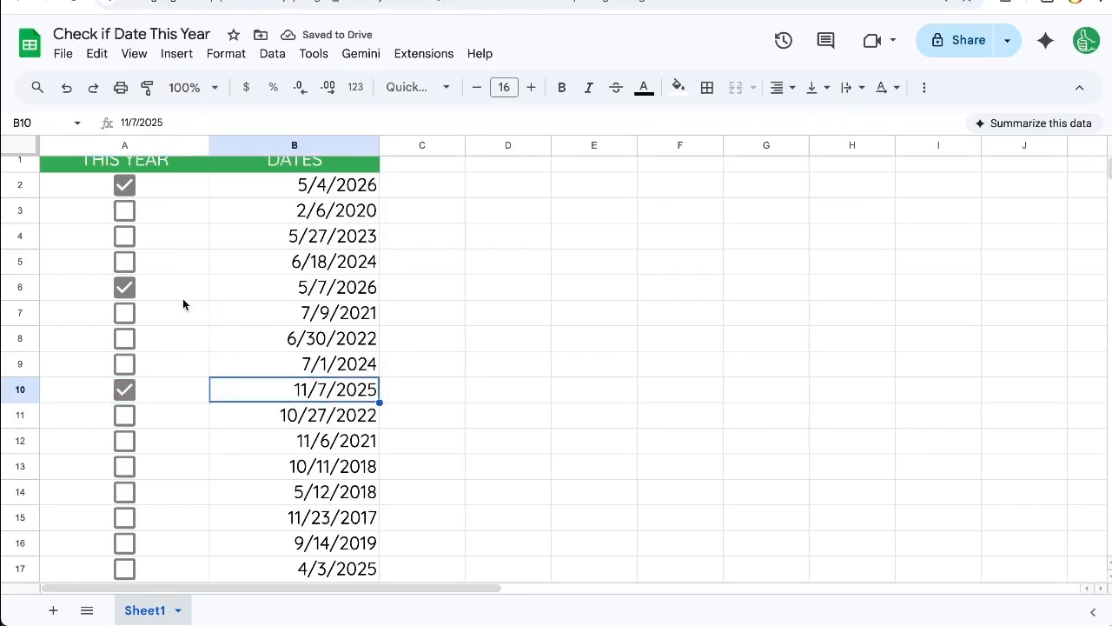
{"action": "left_click", "coordinate": [178, 193]}
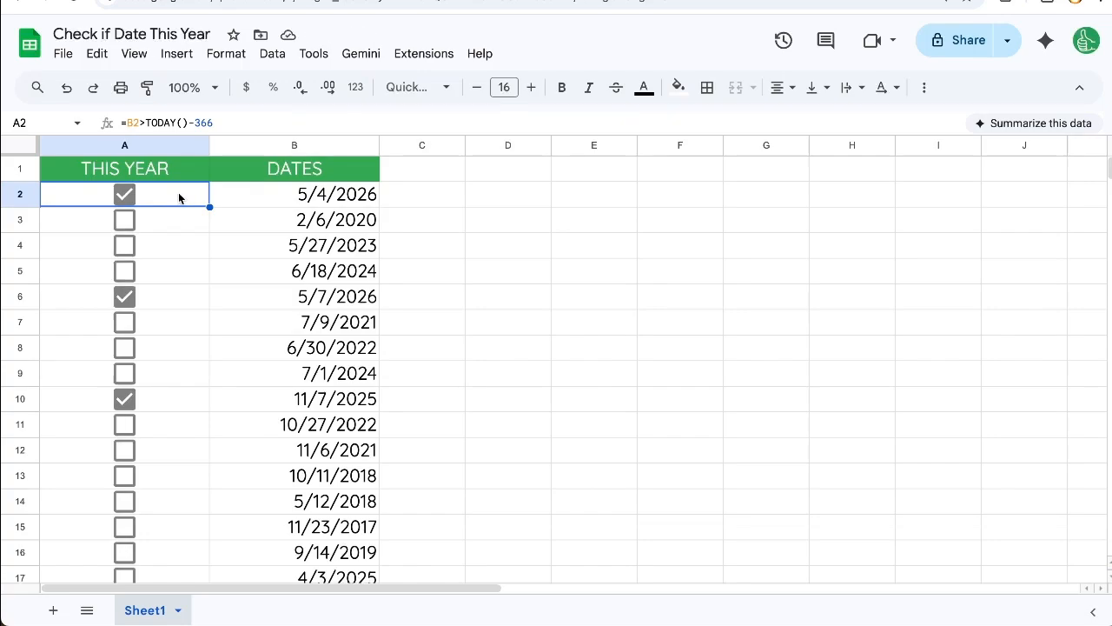